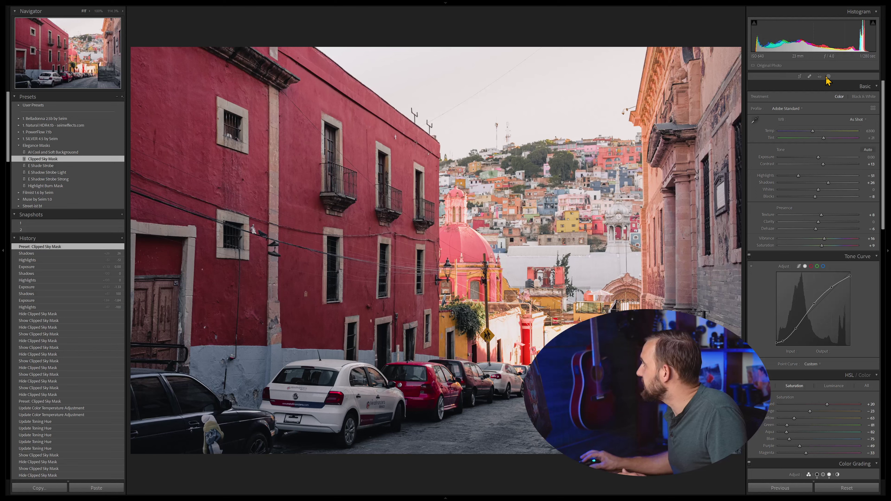
Open the red-building street photo's masks and compare the image with and without the Clipped Sky Mask.
left_click(829, 76)
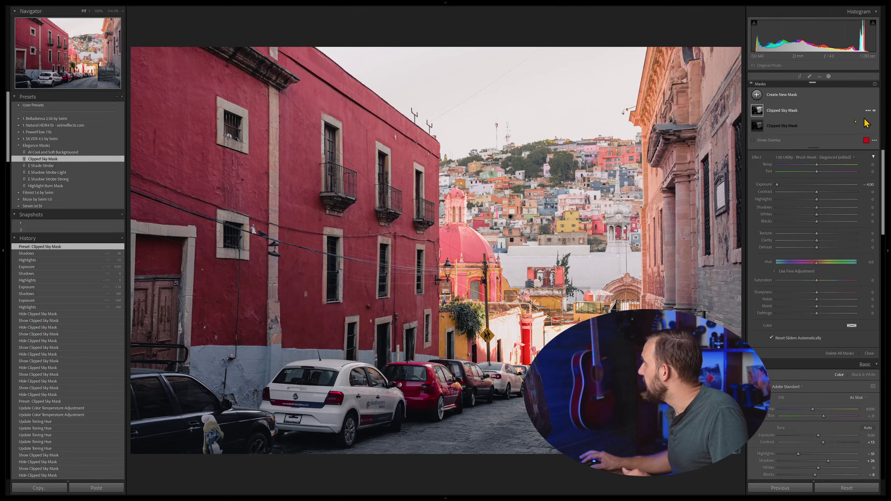
left_click(874, 111)
left_click(874, 111)
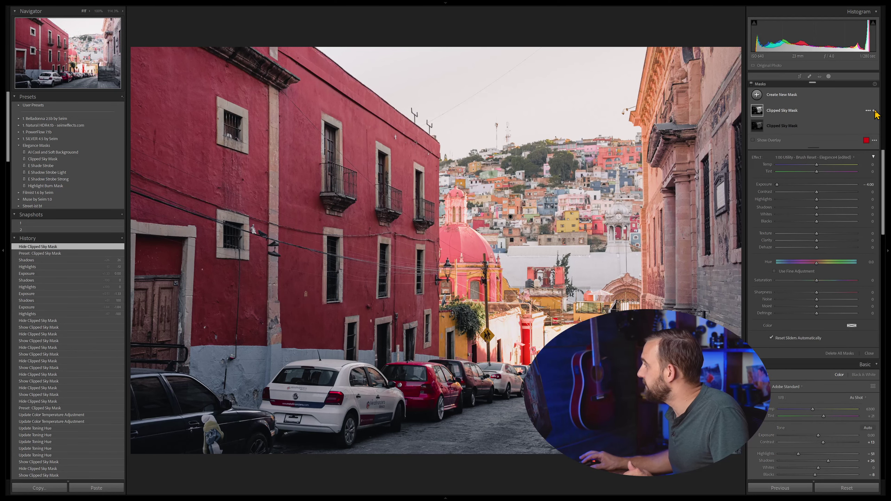
left_click(874, 111)
left_click(874, 111)
left_click(874, 111)
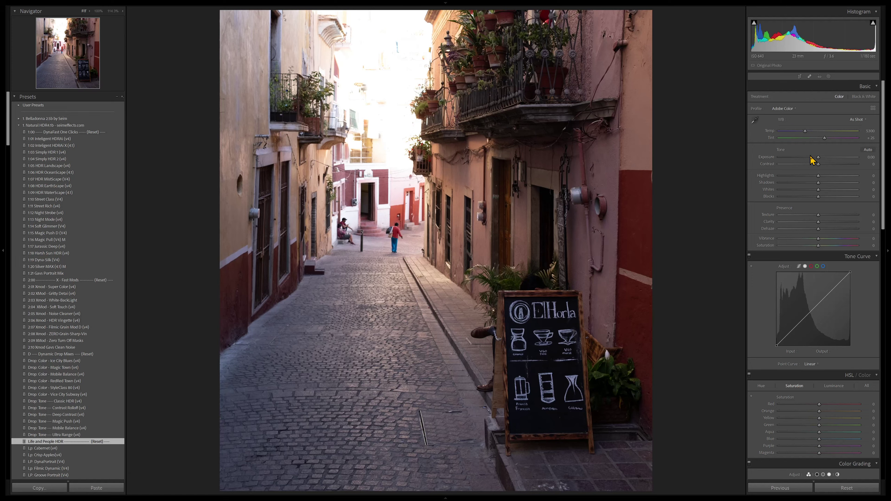
Try drastically lowering the alley photo's exposure to check how much detail the blown-out highlights hold.
left_click_drag(811, 161, 796, 157)
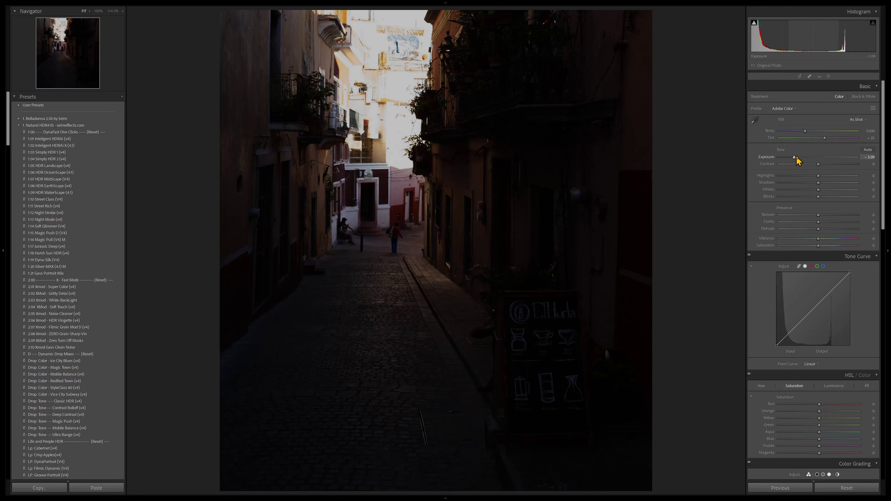
left_click_drag(796, 162, 779, 163)
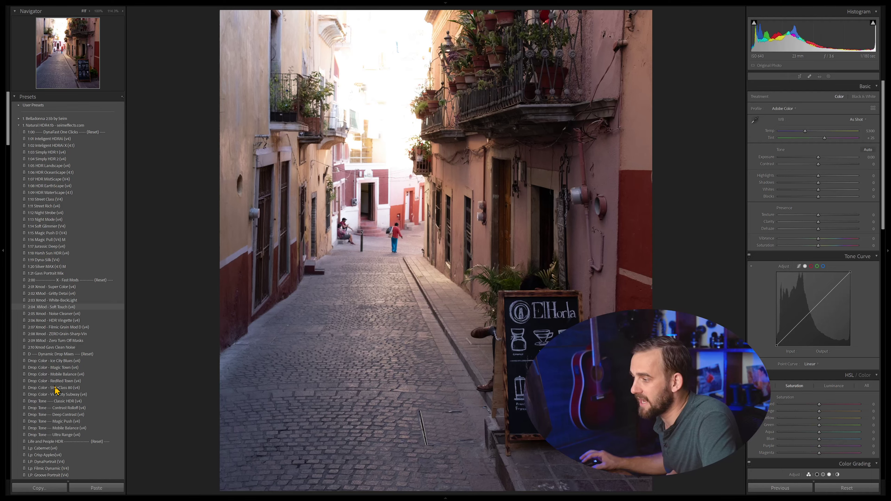
Apply the Lp: Park Walk (v4) preset to the alley photo and inspect the bright background up close.
scroll(55, 389, "down", 6)
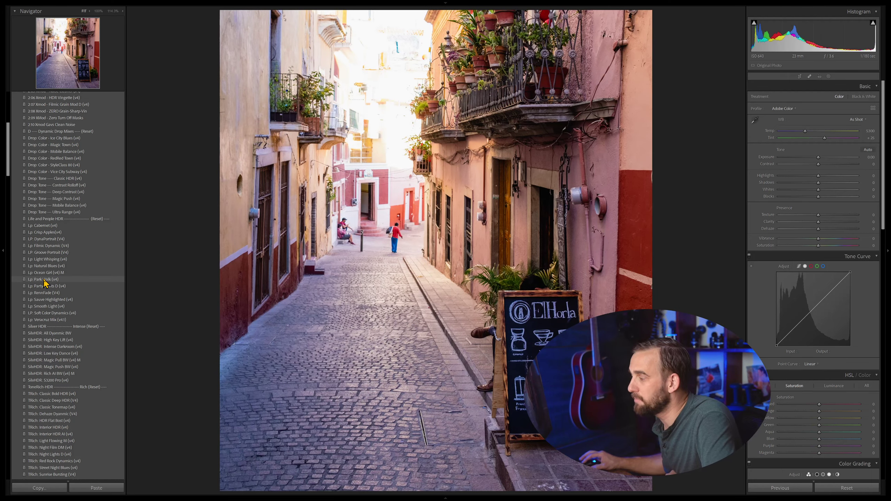
left_click(45, 280)
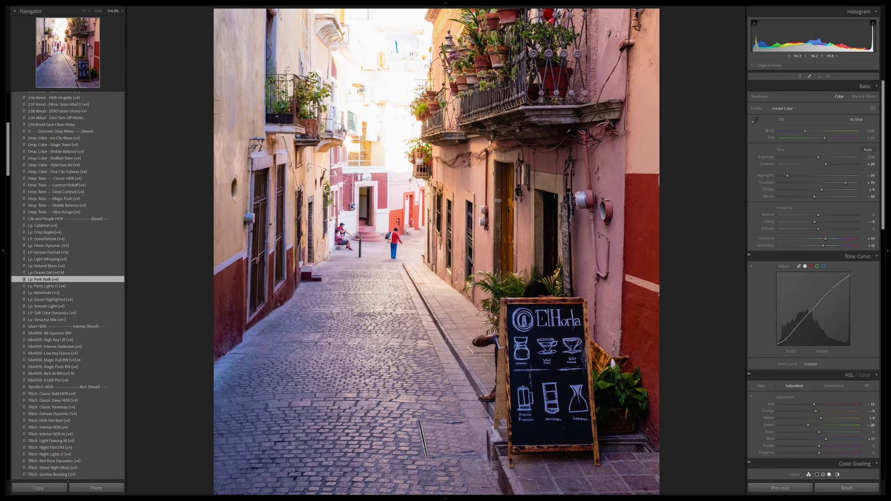
left_click(412, 56)
left_click(369, 116)
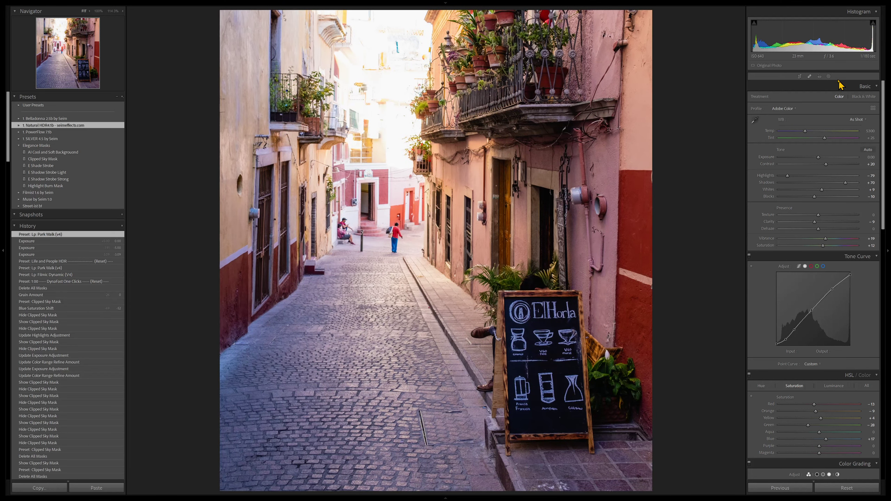
Apply the Clipped Sky Mask preset to the alley photo and compare the image with the mask hidden and shown.
left_click(828, 77)
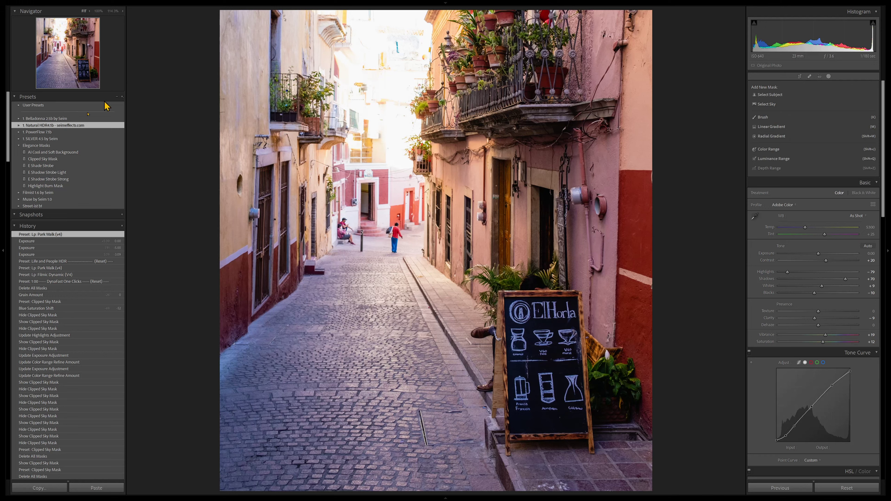
left_click(56, 161)
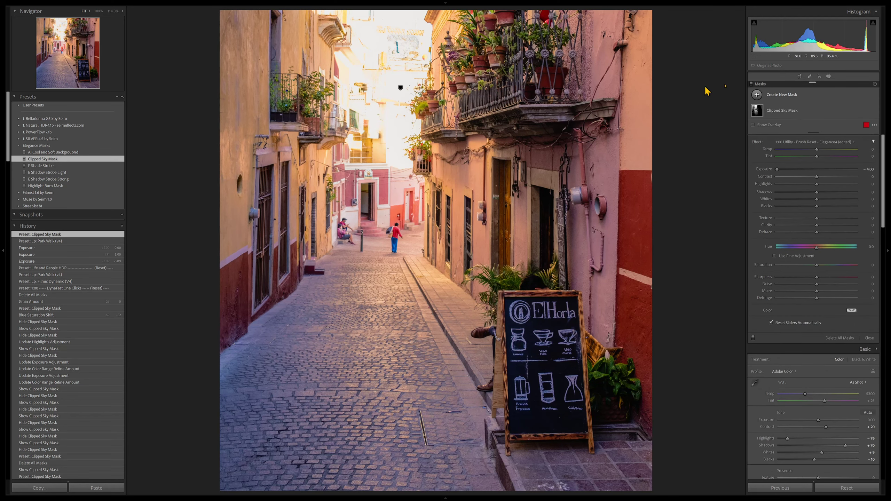
left_click(874, 111)
left_click(874, 111)
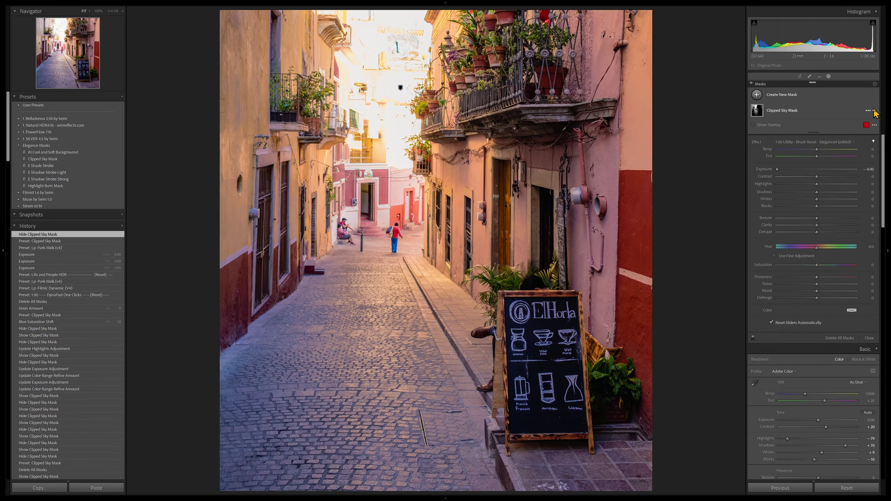
Set the Refine amount of the Clipped Sky Mask's color range to 31.
left_click(781, 111)
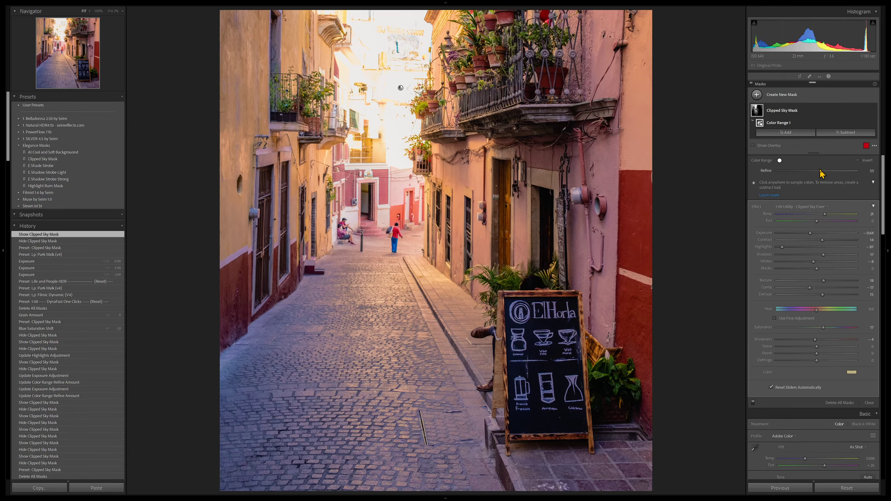
left_click_drag(807, 169, 801, 172)
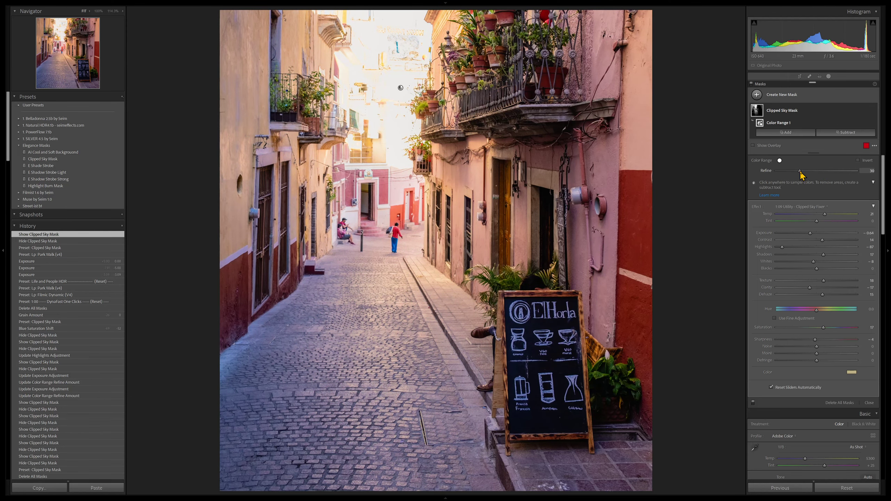
left_click_drag(801, 171, 802, 172)
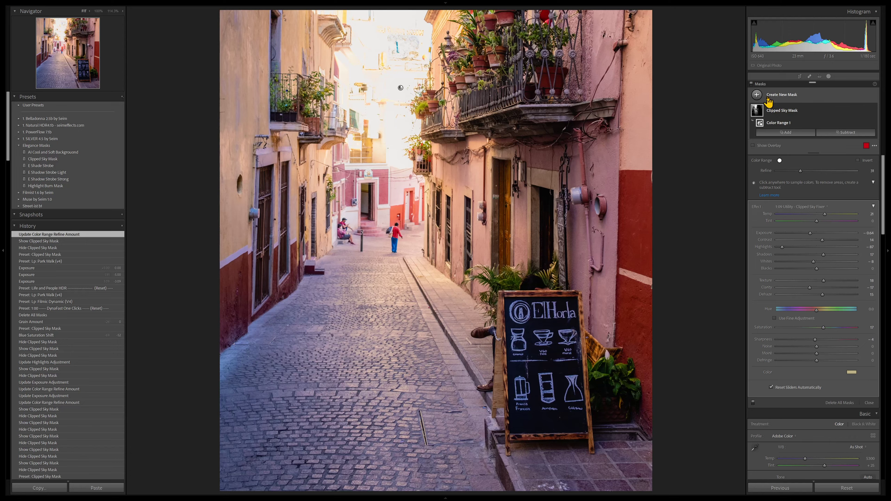
Try lowering the Clipped Sky Mask's exposure to −4.00 and undo the change.
left_click(757, 95)
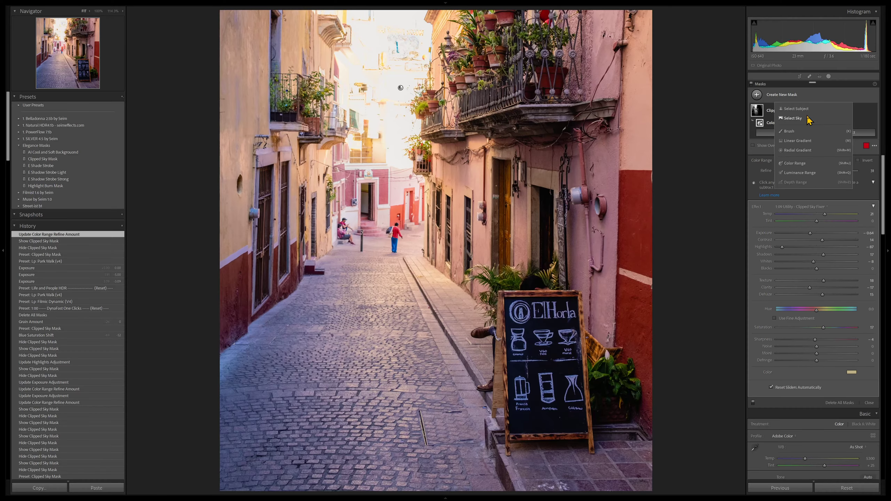
left_click(712, 226)
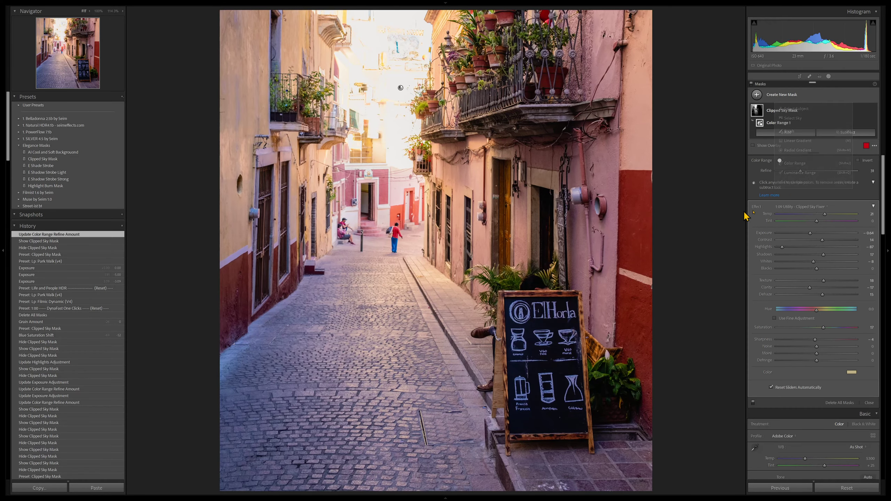
left_click_drag(809, 233, 767, 229)
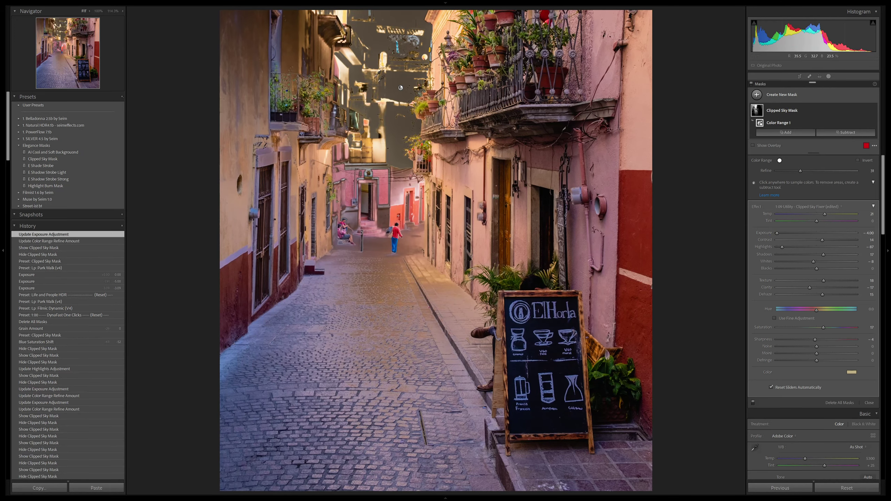
key("ctrl+z")
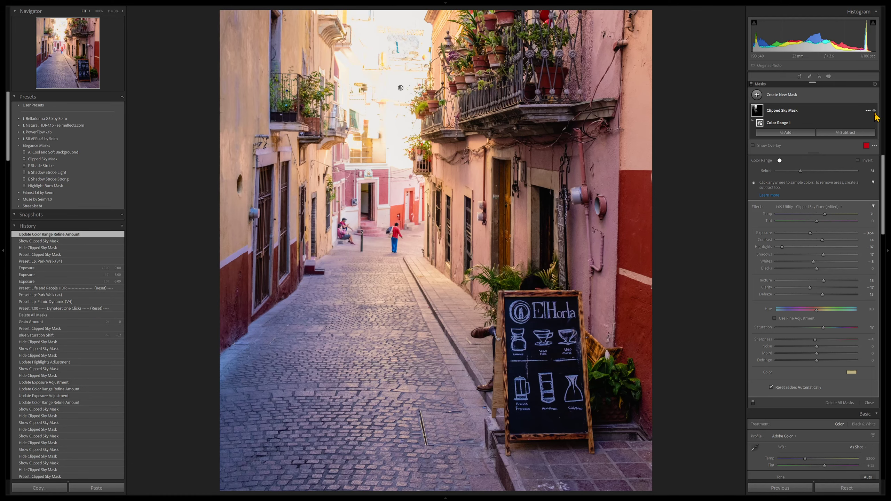
Compare the alley photo with and without the Clipped Sky Mask, and against its fully reset version.
left_click(874, 111)
left_click(874, 111)
left_click(874, 111)
left_click(874, 111)
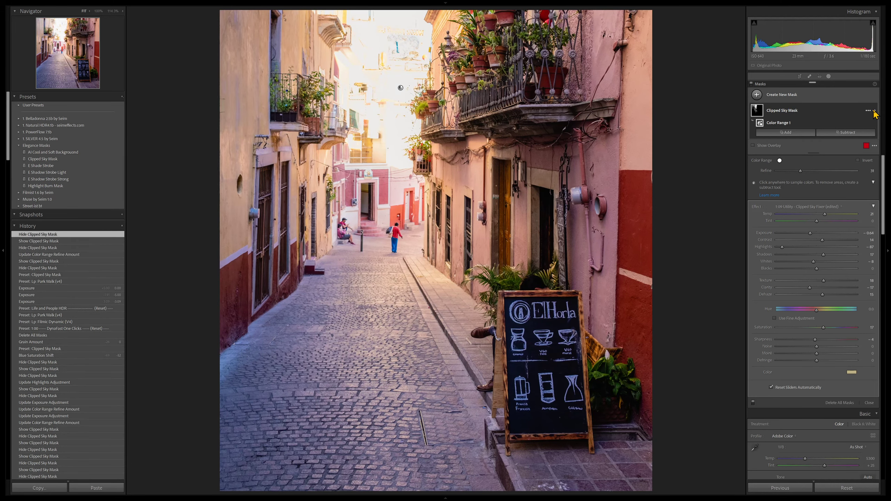
left_click(874, 111)
left_click(874, 111)
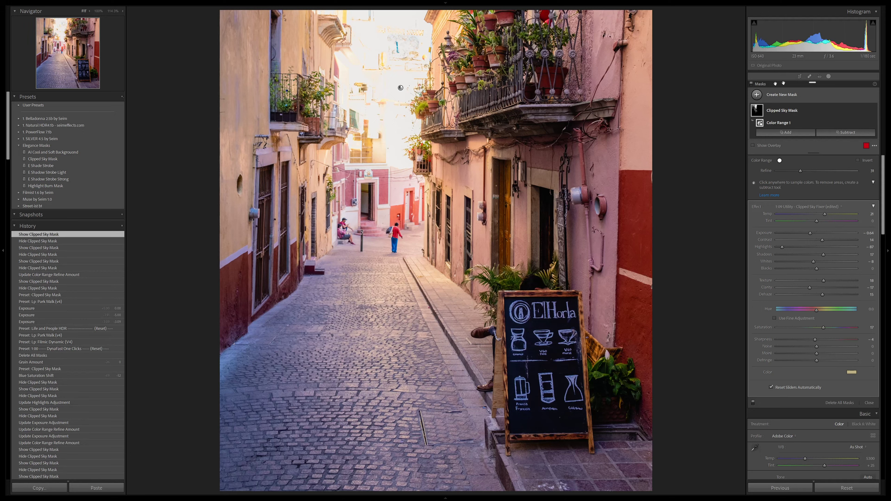
key("shift+w")
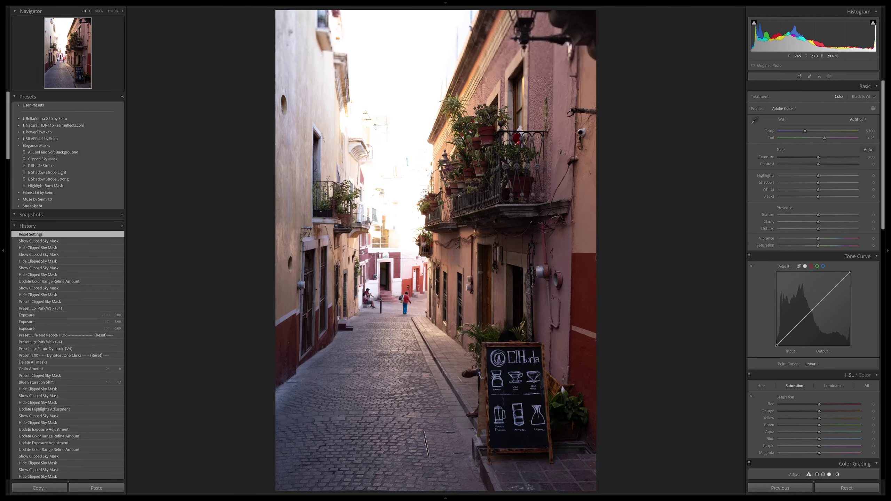
key("ctrl+z")
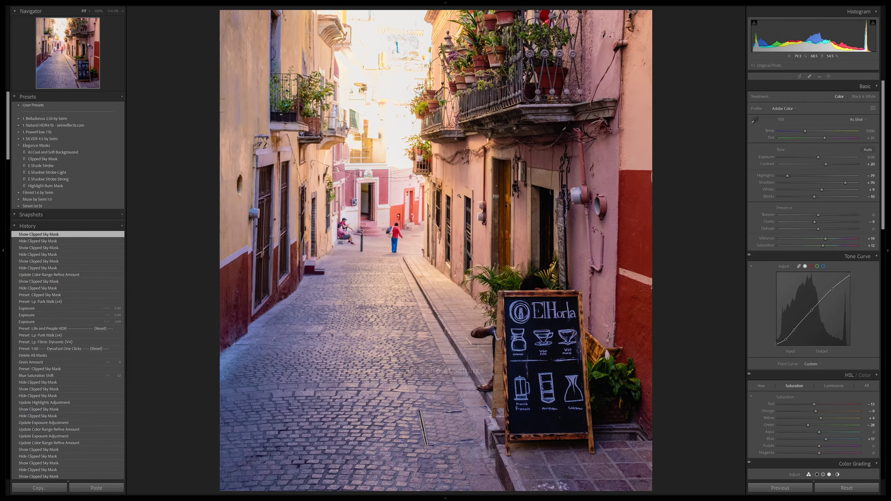
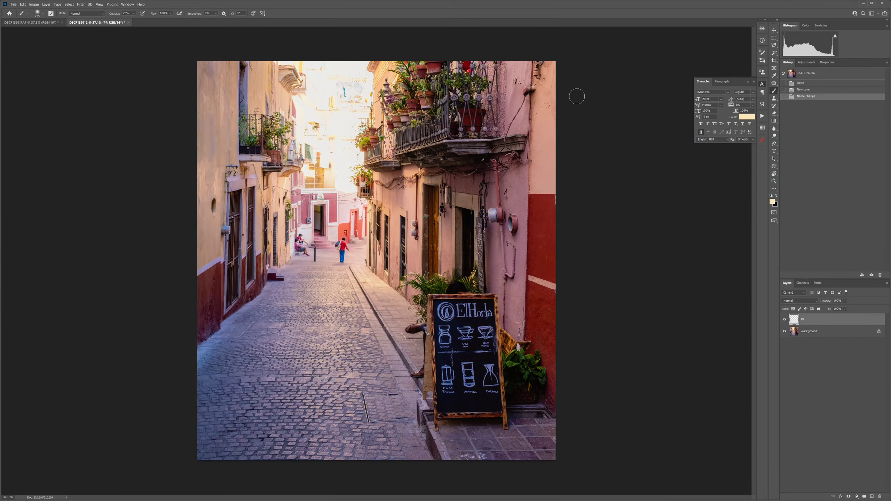
Switch to the alley photo in Photoshop and clear the floating character settings off the canvas.
scroll(348, 139, "up", 6)
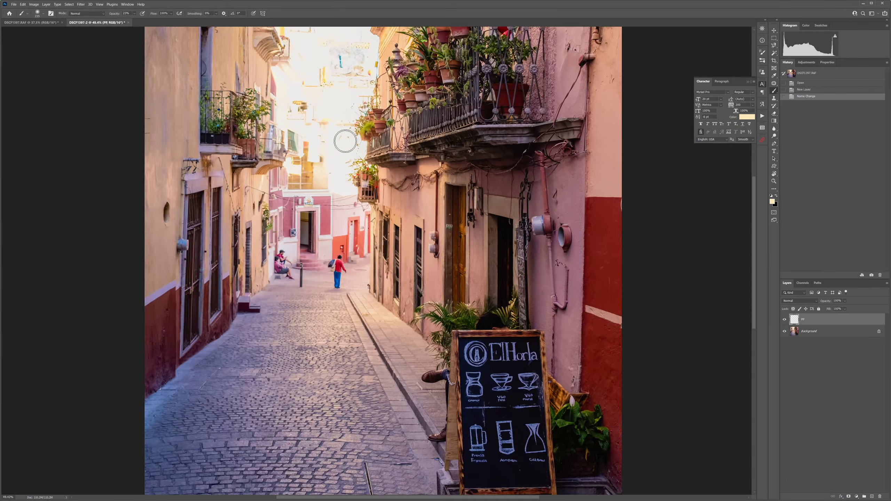
scroll(341, 133, "down", 4)
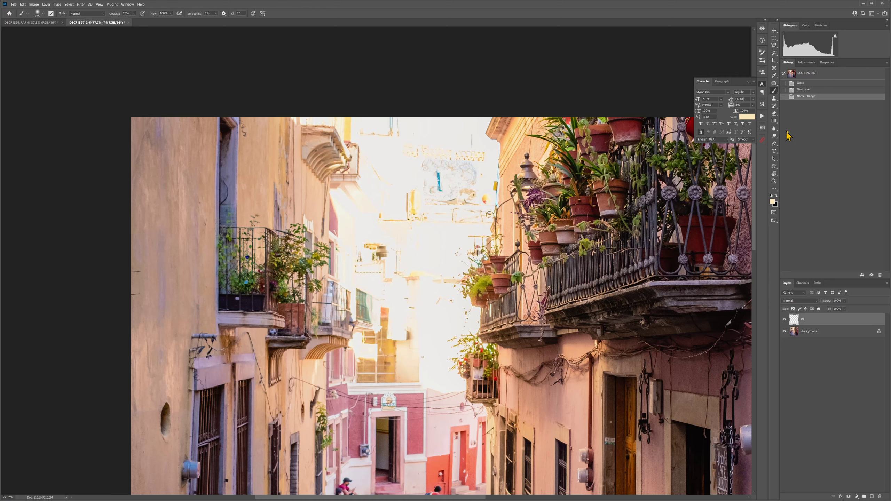
left_click(762, 85)
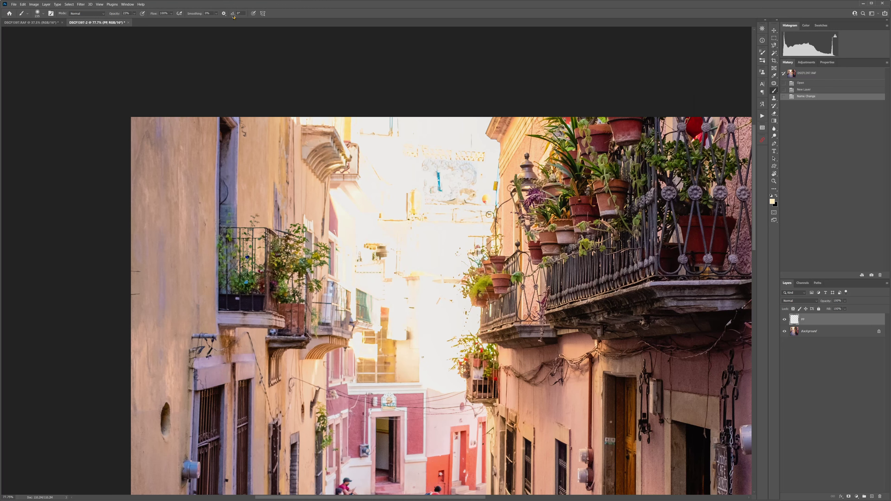
Prepare a Soft Round brush with 5% hardness and reduce its opacity below 23%.
left_click_drag(274, 208, 292, 219)
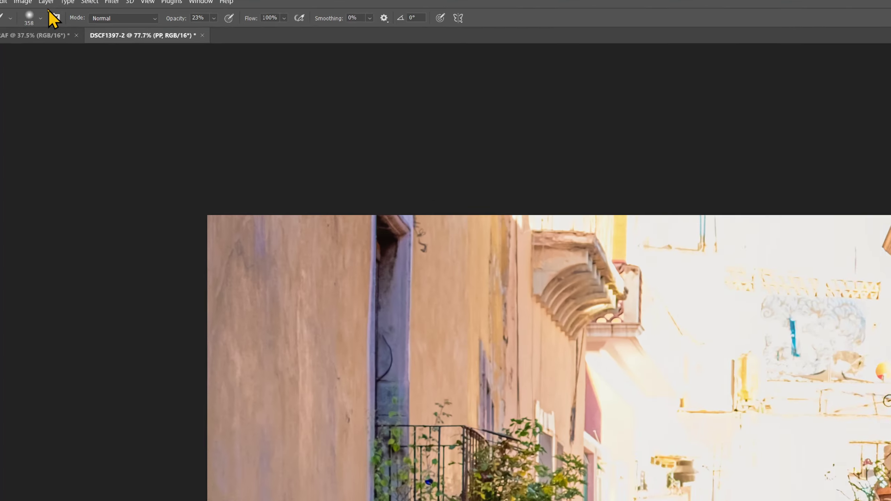
left_click(43, 14)
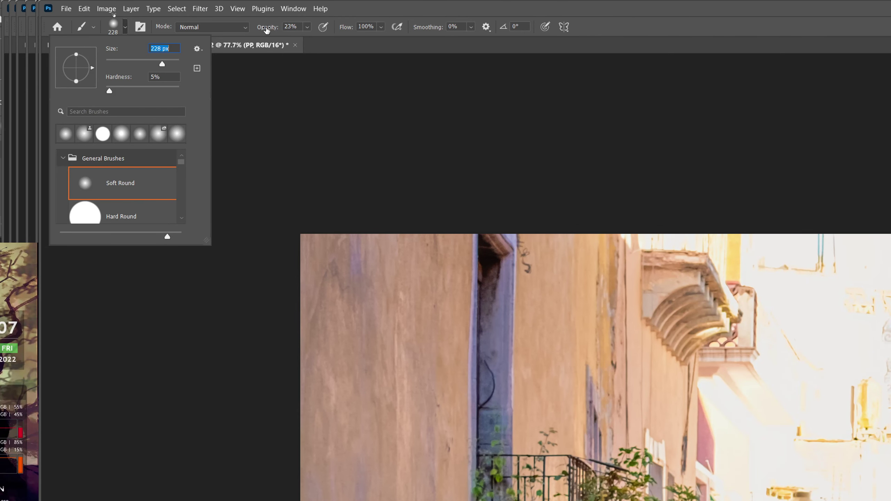
left_click_drag(266, 30, 268, 31)
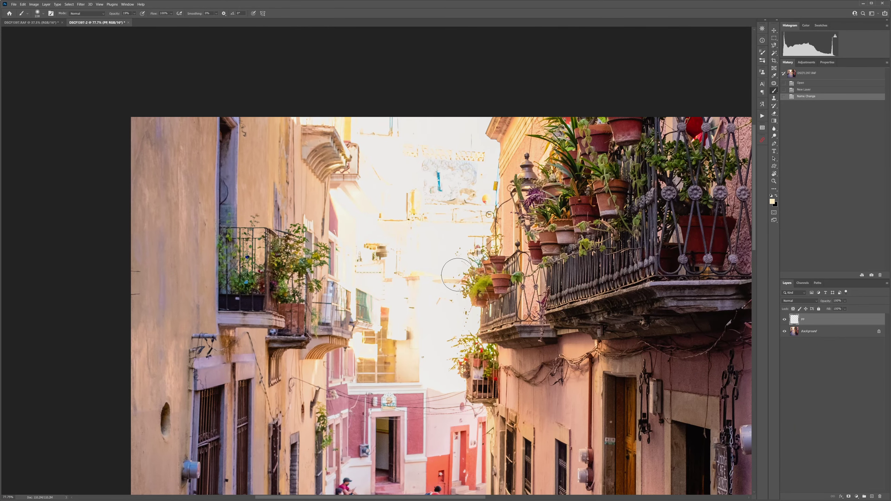
Paint translucent haze on the PP layer over the blown-out alley background, using cream and colors sampled from the nearby buildings.
left_click_drag(417, 269, 455, 312)
mouse_move(428, 259)
left_mouse_down()
mouse_move(422, 249)
mouse_move(396, 299)
mouse_move(417, 312)
mouse_move(408, 338)
mouse_move(451, 320)
mouse_move(404, 302)
mouse_move(362, 264)
mouse_move(333, 180)
left_mouse_up()
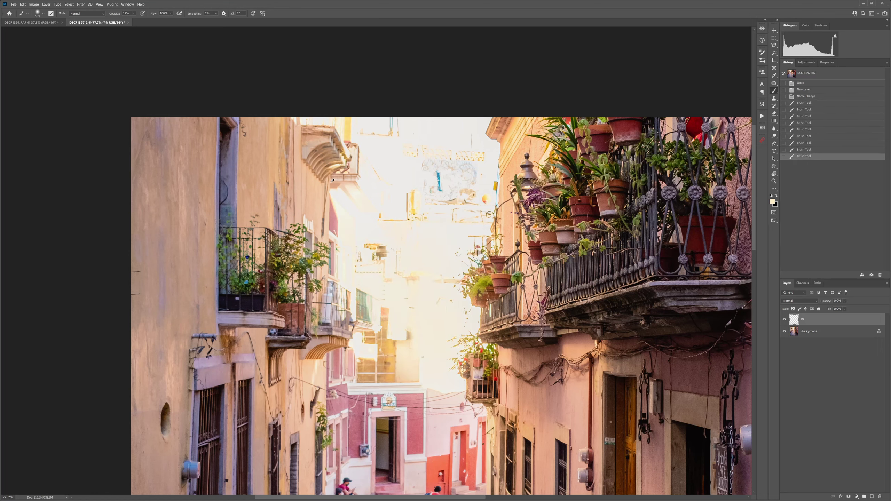
left_click(336, 218, "alt")
left_click_drag(345, 227, 358, 279)
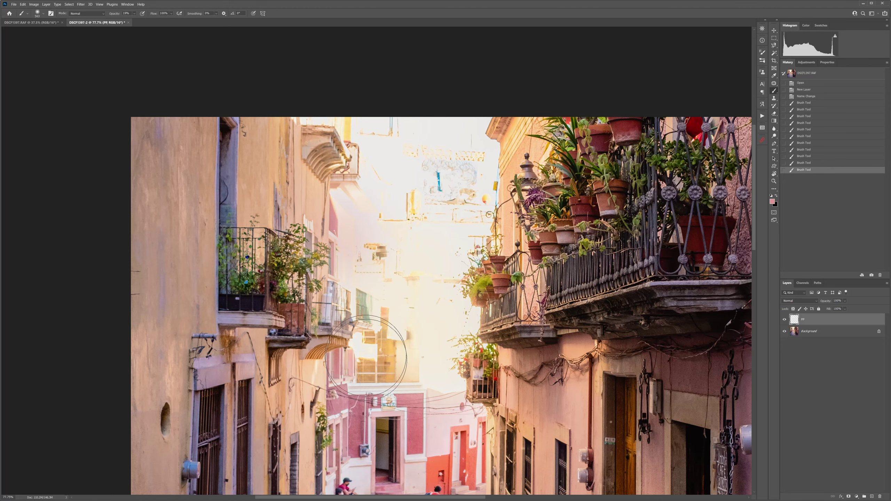
left_click(435, 390, "alt")
mouse_move(436, 390)
left_mouse_down()
mouse_move(435, 362)
mouse_move(440, 403)
left_mouse_up()
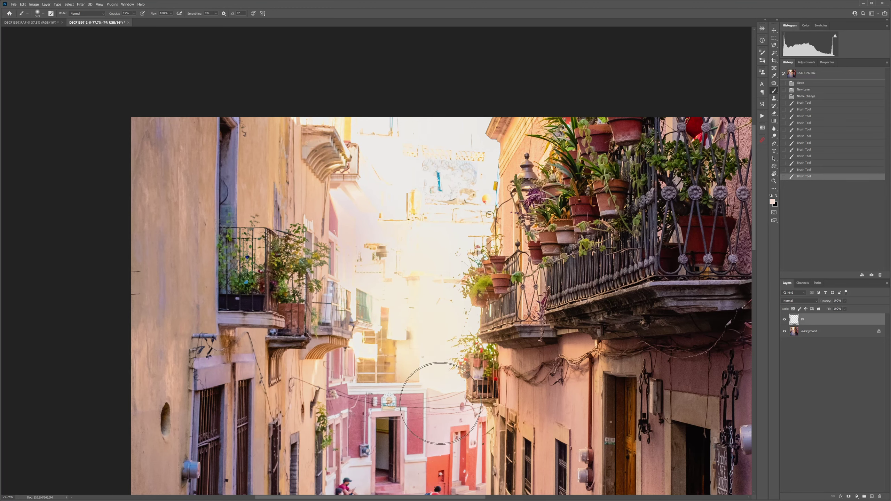
Paint finer haze with a smaller brush between the pink building's roofline and the small balcony beside it.
key("bracketleft")
key("bracketleft")
key("bracketleft")
left_click_drag(435, 384, 443, 370)
mouse_move(443, 371)
left_mouse_down()
mouse_move(453, 378)
mouse_move(433, 364)
mouse_move(455, 396)
mouse_move(414, 380)
mouse_move(427, 351)
left_mouse_up()
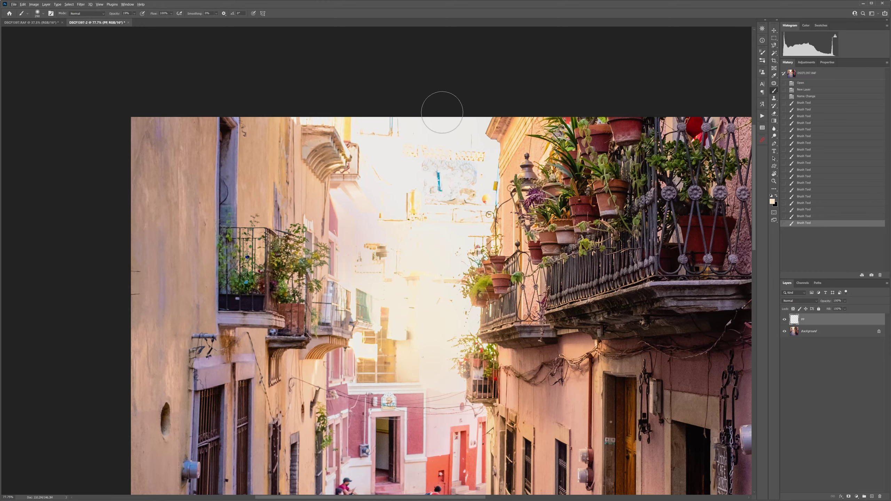
Paint soft haze over the bright upper background buildings, enlarge the brush and undo the last stroke.
scroll(442, 113, "up", 5)
scroll(446, 126, "down", 4)
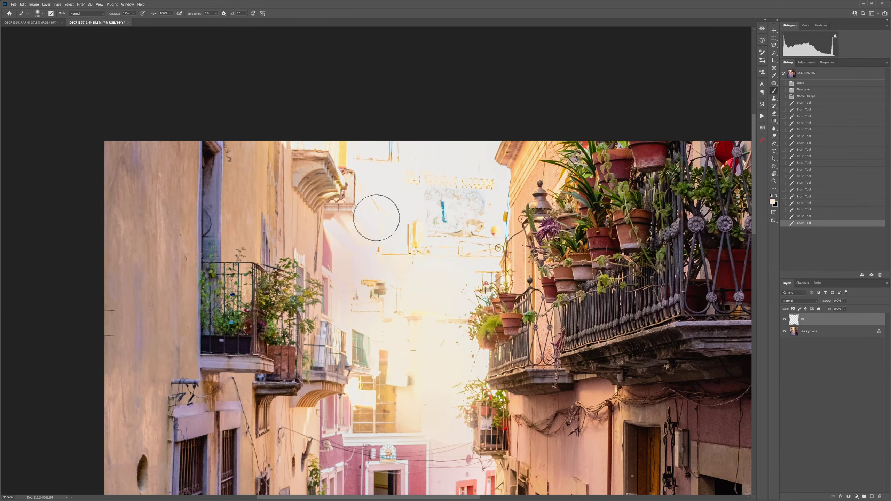
mouse_move(376, 218)
left_mouse_down()
mouse_move(358, 240)
mouse_move(369, 265)
mouse_move(376, 163)
mouse_move(363, 163)
mouse_move(368, 158)
mouse_move(397, 159)
mouse_move(392, 209)
mouse_move(379, 158)
mouse_move(382, 165)
mouse_move(443, 153)
mouse_move(454, 161)
mouse_move(368, 113)
mouse_move(434, 148)
mouse_move(441, 168)
left_mouse_up()
key("bracketright")
key("bracketright")
key("bracketright")
key("ctrl+z")
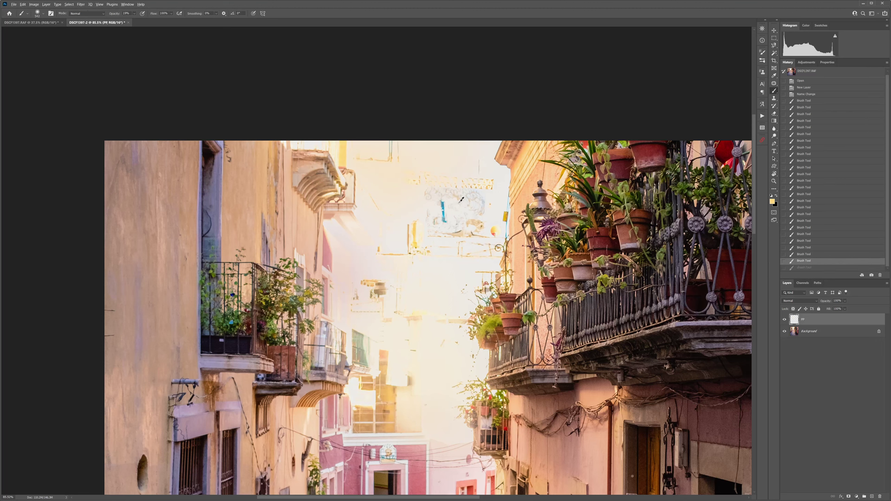
Shrink the brush, sample a light tone from the background, and paint haze over the bright facades up to the roofline beside the lantern.
key("bracketleft")
key("bracketleft")
left_click(408, 239, "alt")
left_click_drag(397, 253, 404, 252)
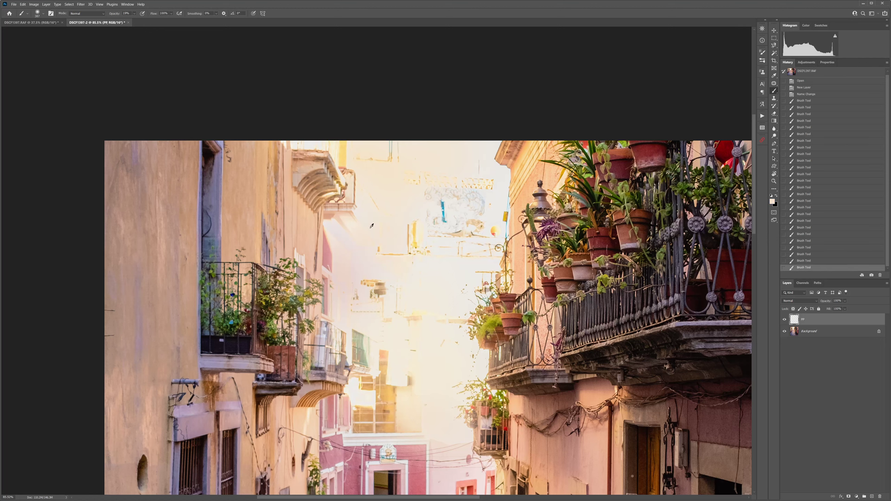
left_click_drag(487, 169, 502, 182)
key("ctrl+z")
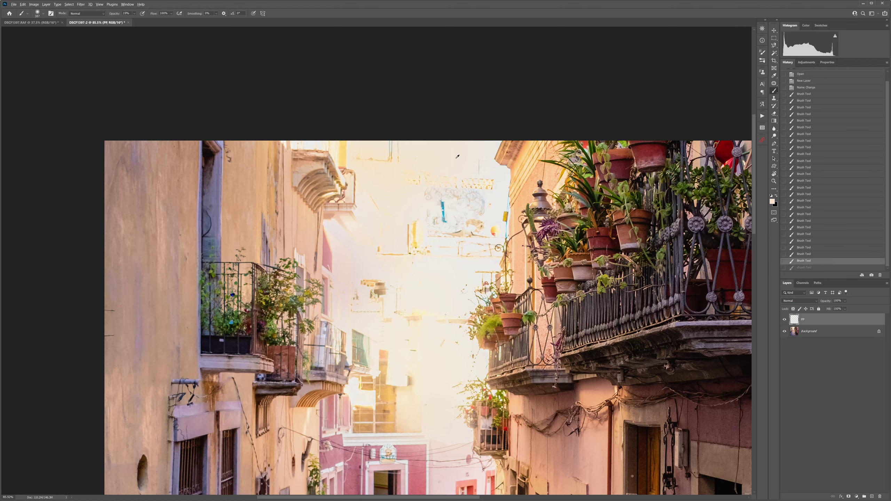
key("ctrl+shift+z")
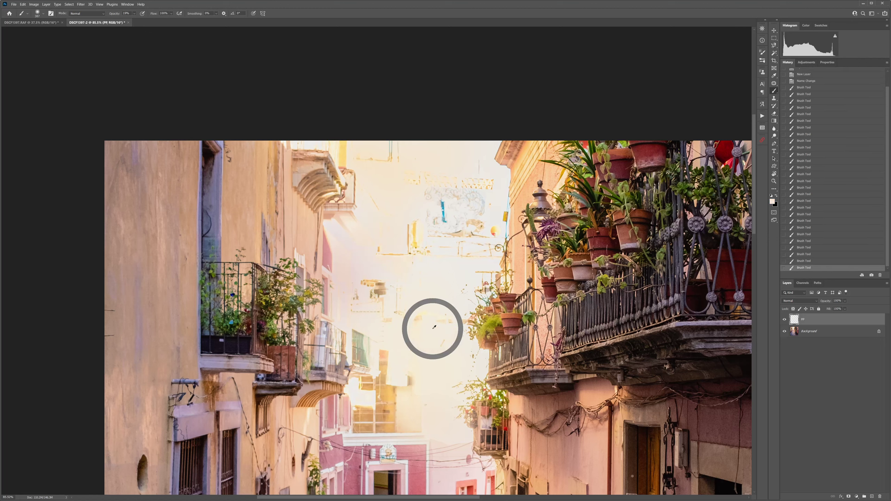
Paint soft haze over the central bright wall, the small balcony's edge and the upper buildings, sampling colors from the balcony and lower facades.
left_click_drag(434, 327, 439, 324)
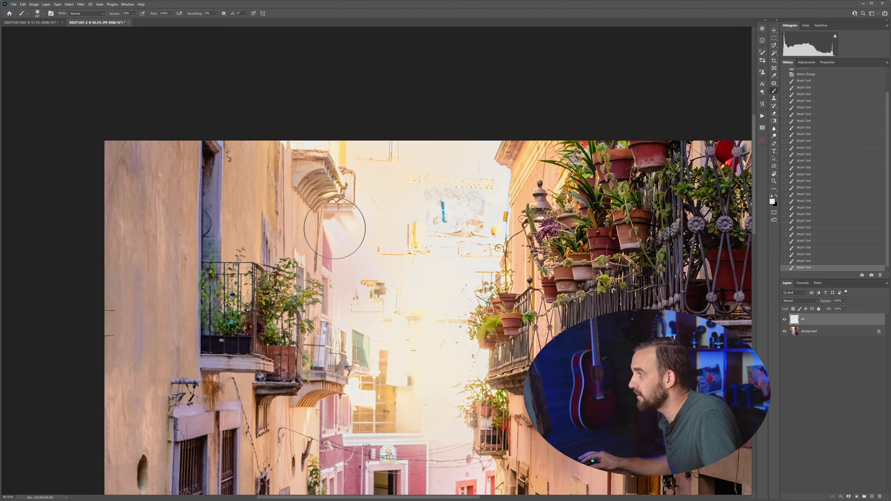
left_click_drag(343, 227, 345, 232)
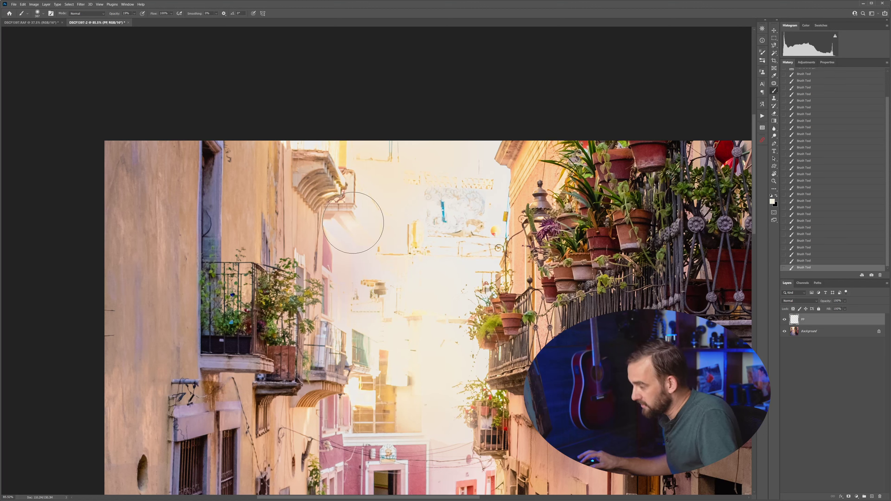
left_click(347, 196, "alt")
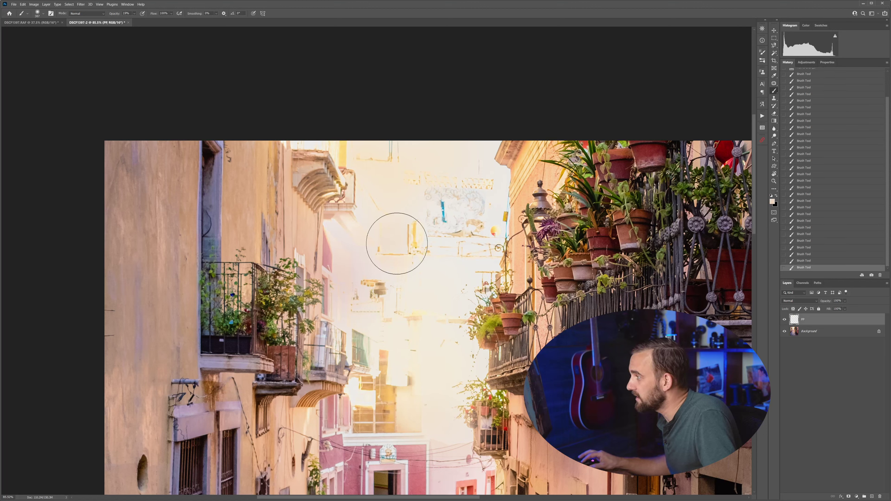
left_click_drag(396, 244, 385, 308)
left_click(382, 281, "alt")
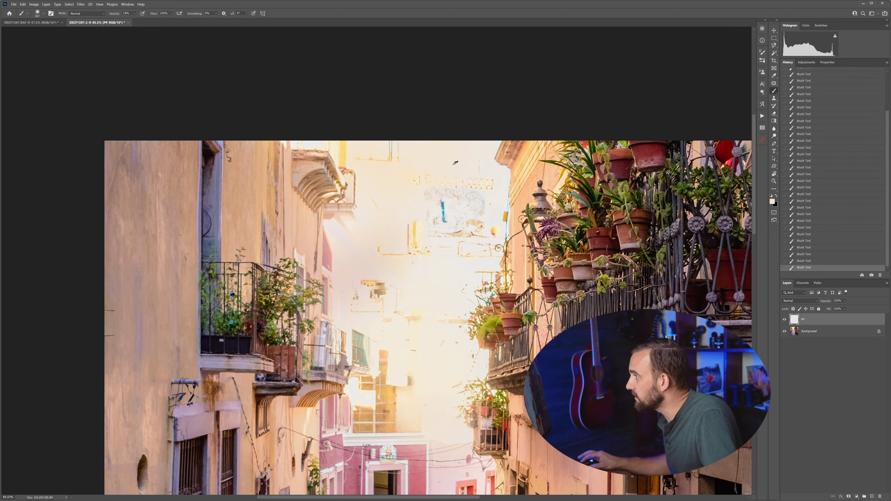
mouse_move(455, 163)
left_mouse_down()
mouse_move(485, 182)
mouse_move(469, 206)
mouse_move(438, 212)
left_mouse_up()
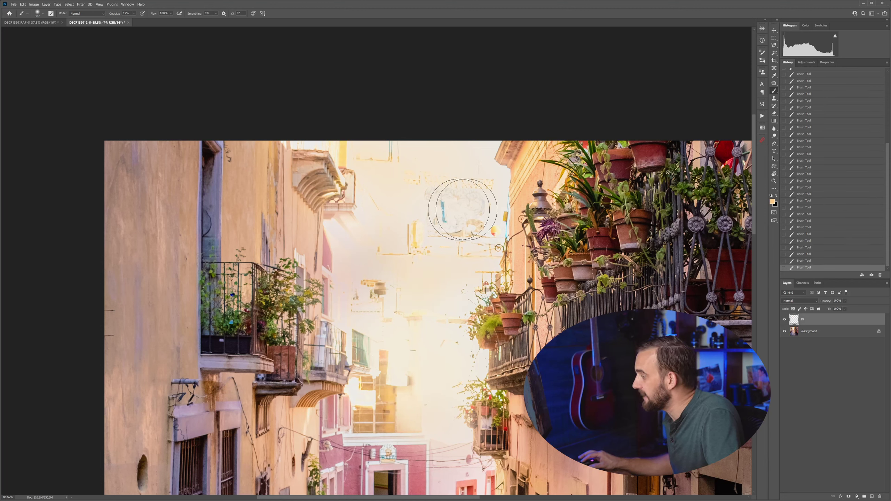
left_click(350, 409, "alt")
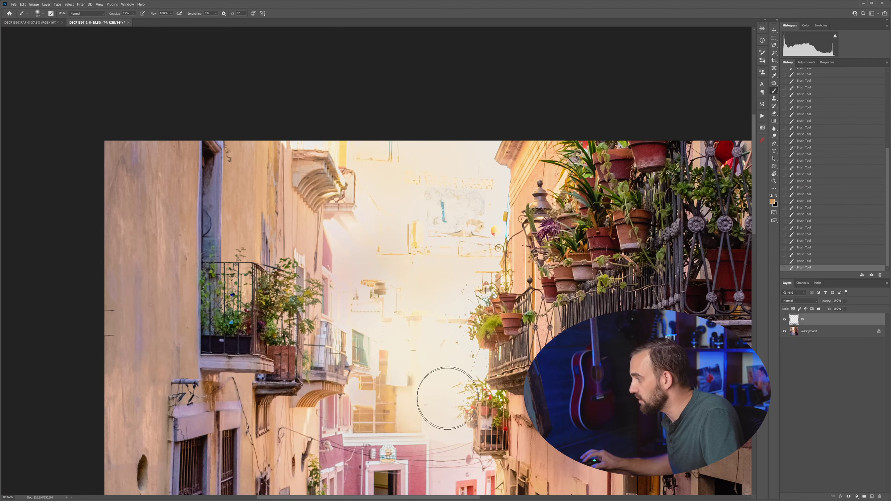
left_click(390, 417, "alt")
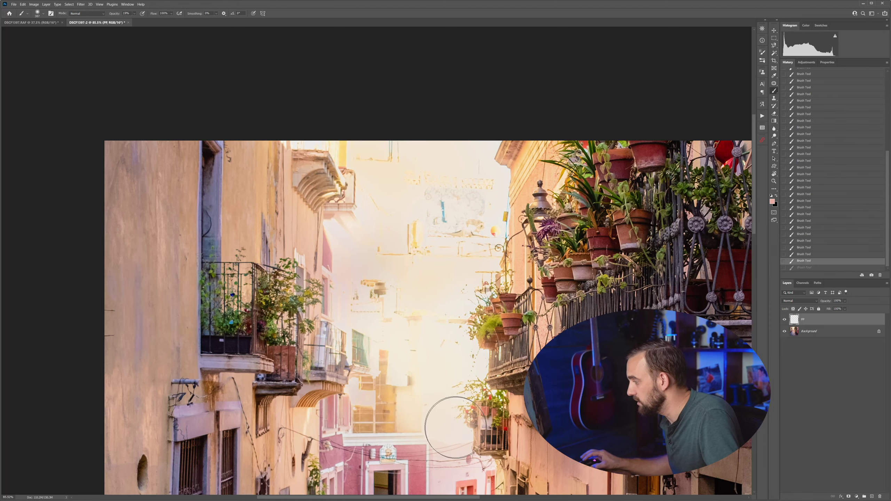
Compare the photo with the PP layer hidden and shown, both for the overall alley and for the background detail.
scroll(447, 427, "down", 5)
left_click(784, 319)
left_click(784, 319)
left_click(785, 320)
left_click(785, 319)
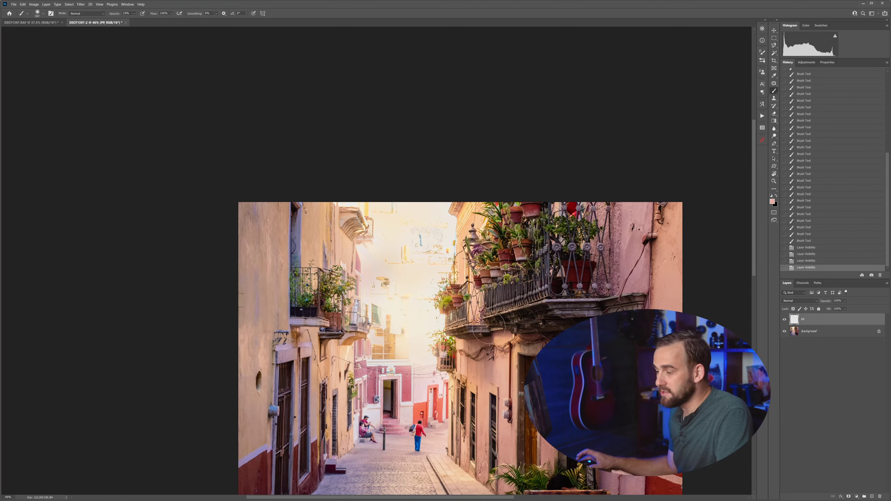
scroll(488, 329, "up", 5)
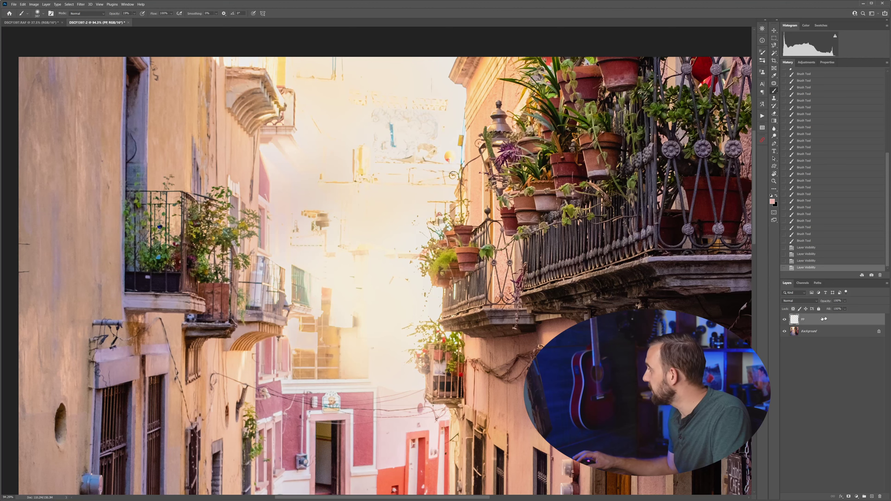
left_click(786, 320)
left_click(786, 320)
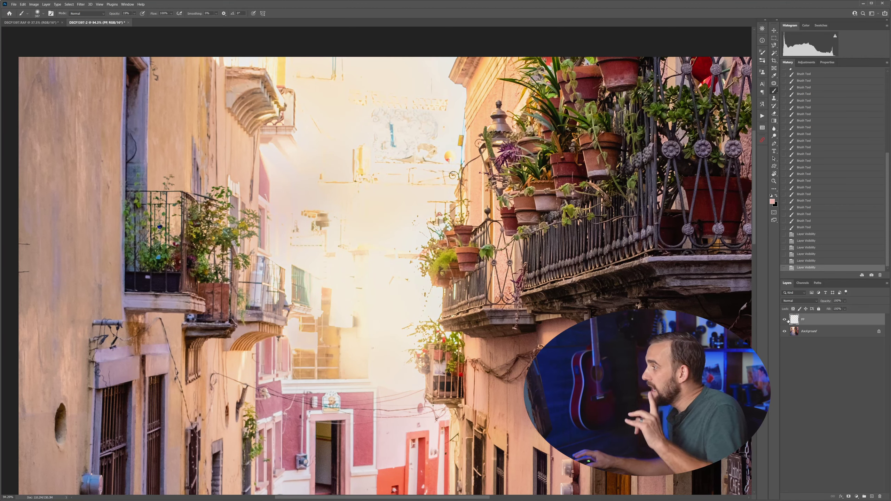
Set the PP layer's blend mode to Linear Burn and adjust the layer's opacity.
left_click(810, 301)
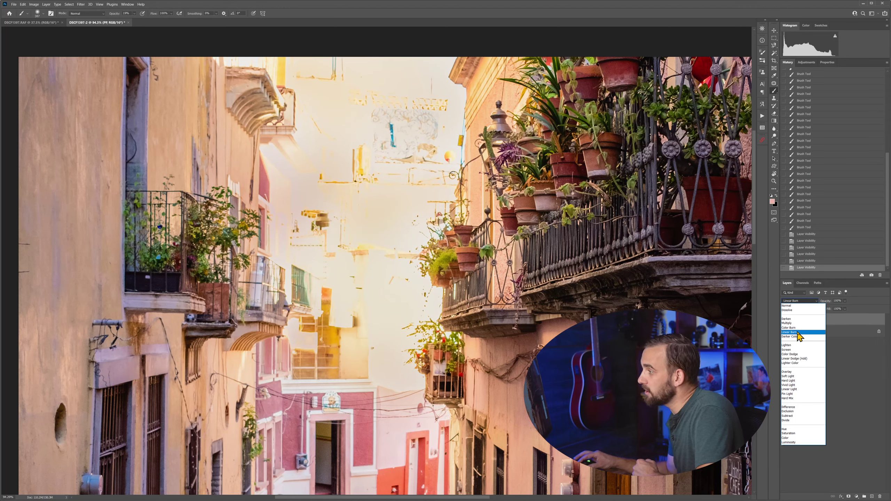
left_click(798, 332)
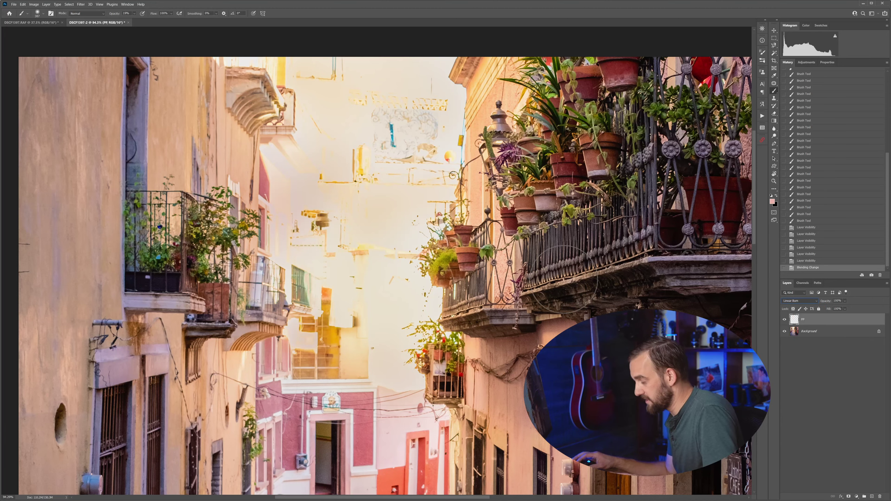
left_click(774, 31)
scroll(469, 303, "down", 4)
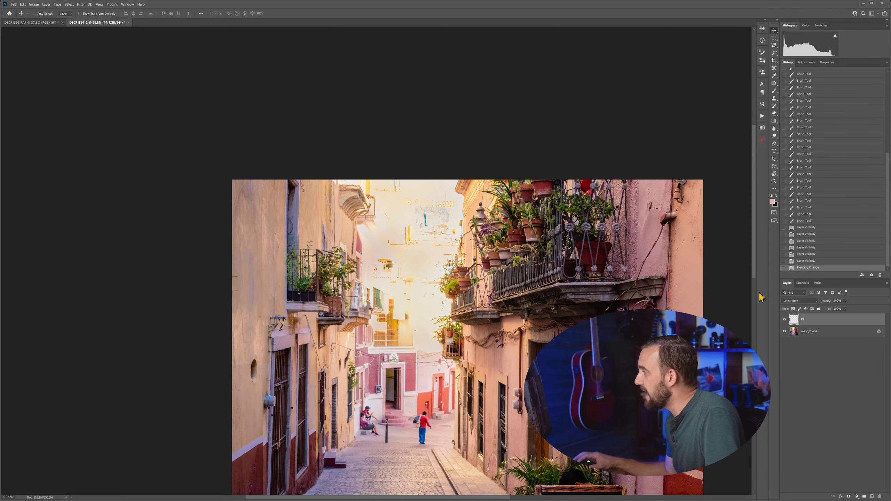
left_click_drag(816, 301, 818, 301)
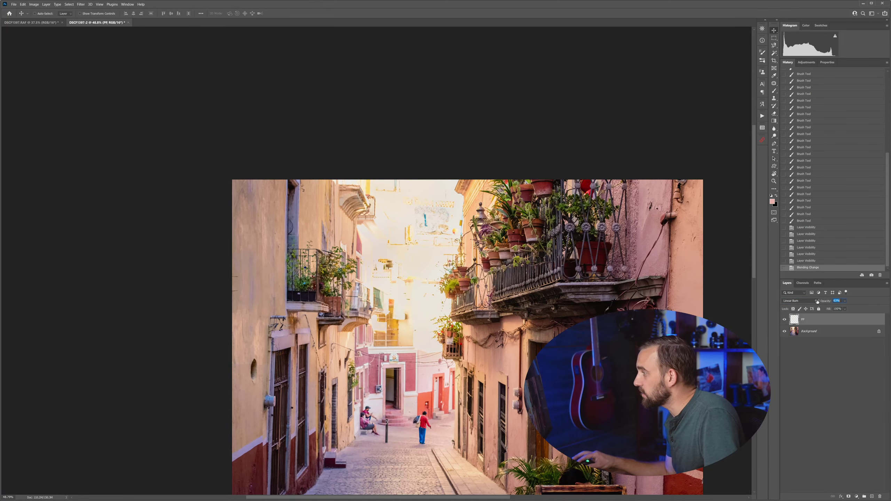
key("Return")
Examine the blended haze in the whole alley and around the flowered balconies, comparing the PP layer hidden and shown.
scroll(304, 246, "up", 5)
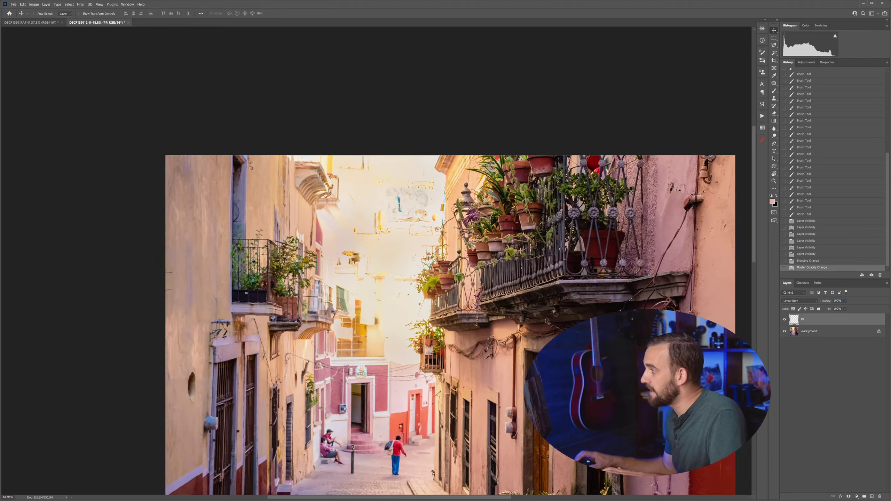
scroll(304, 246, "down", 6)
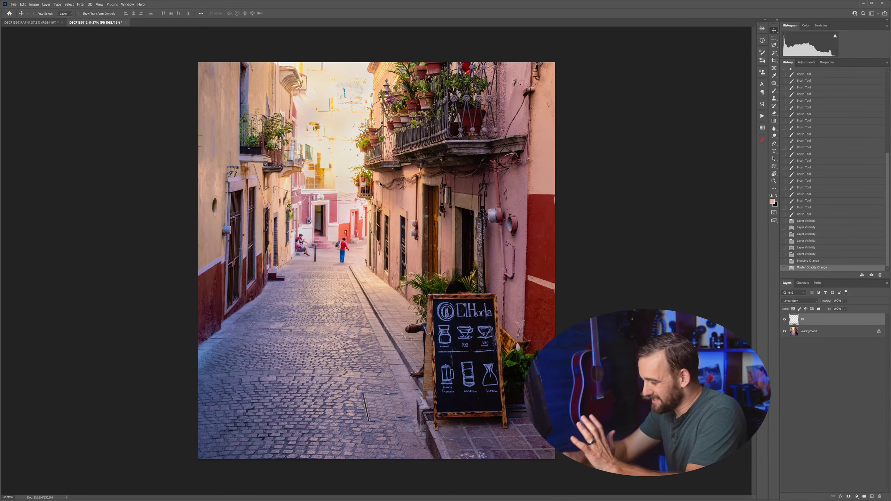
scroll(382, 185, "down", 1)
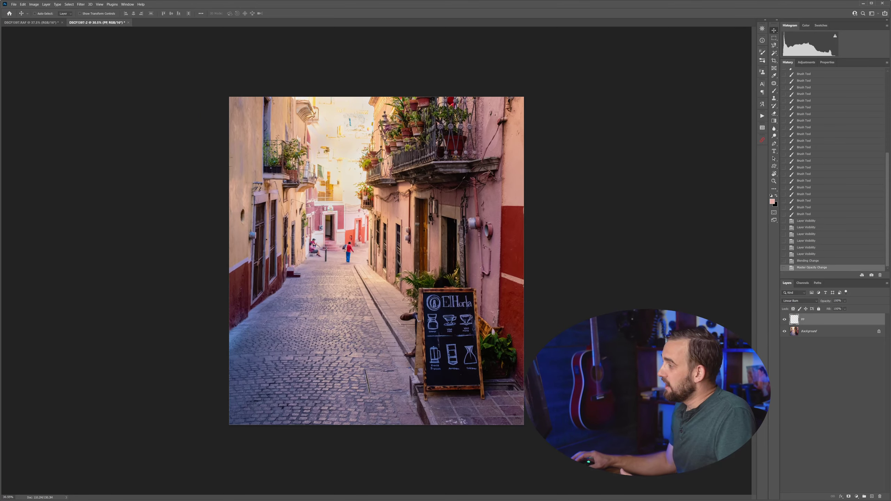
scroll(339, 120, "up", 5)
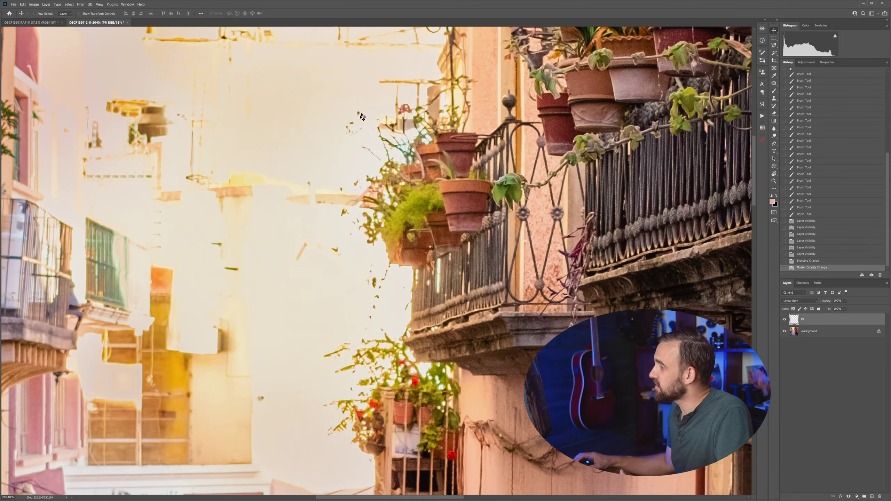
scroll(344, 247, "down", 3)
scroll(345, 248, "down", 2)
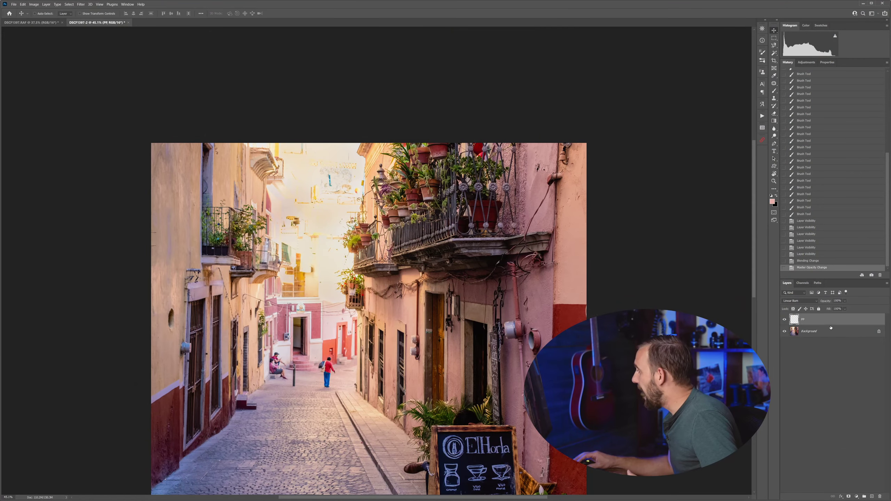
left_click(841, 332)
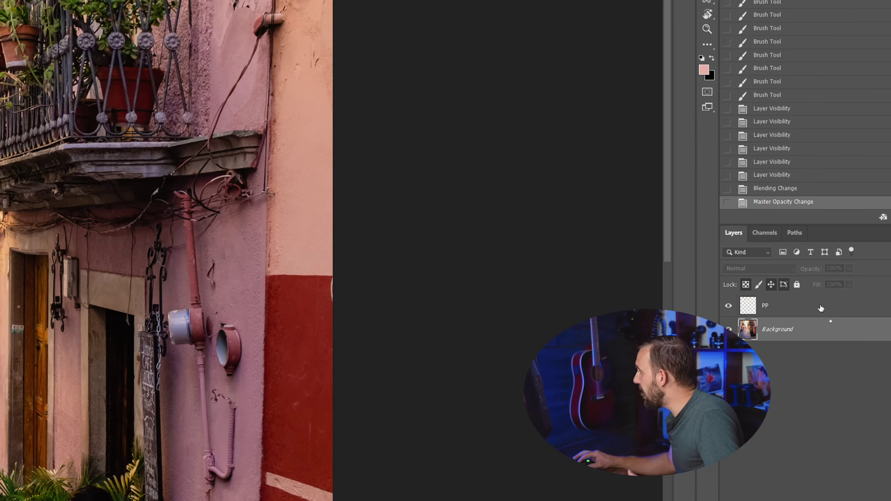
left_click(819, 308)
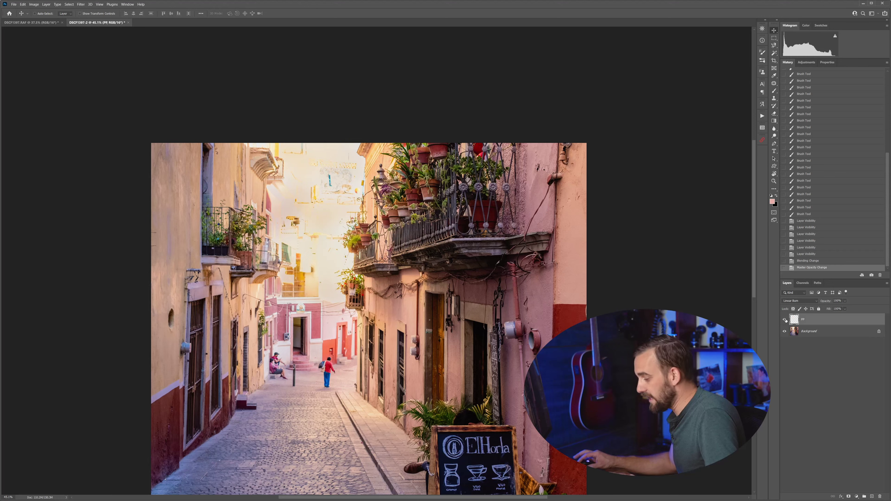
left_click(785, 320)
left_click(785, 319)
Duplicate the Background layer and activate the Clone Stamp tool for work on the copy.
left_click(810, 332)
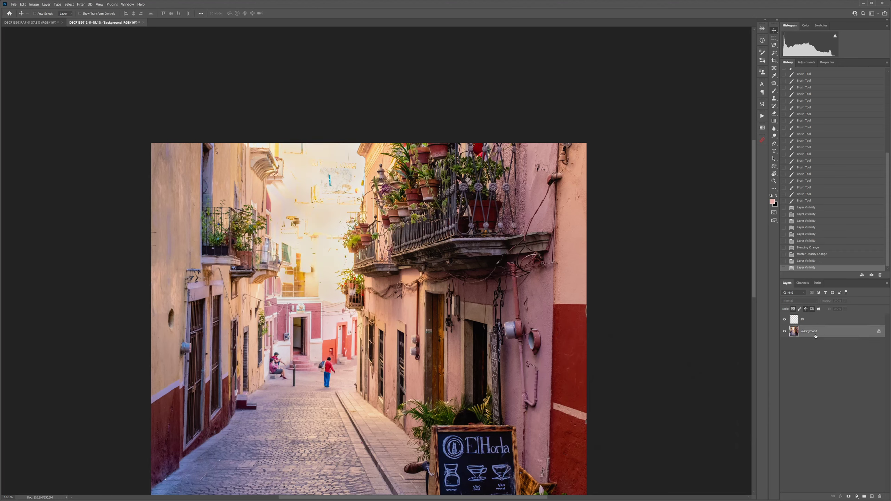
left_click_drag(816, 337, 874, 497)
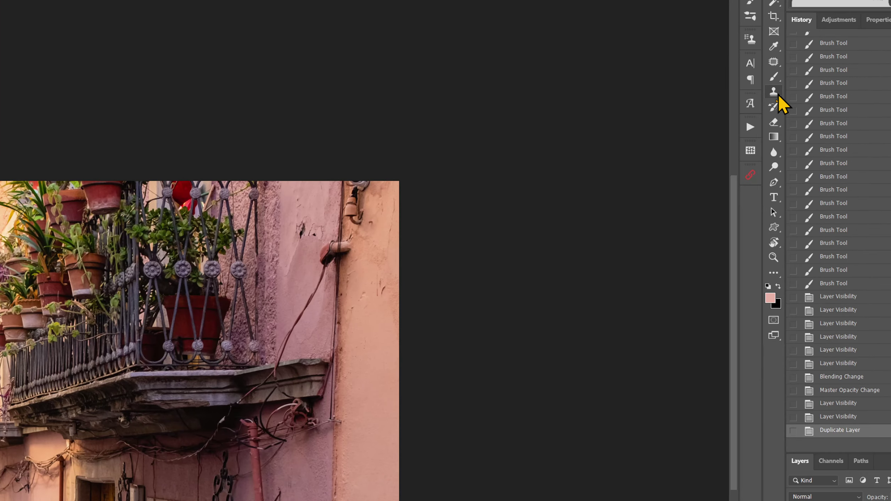
right_click(775, 100)
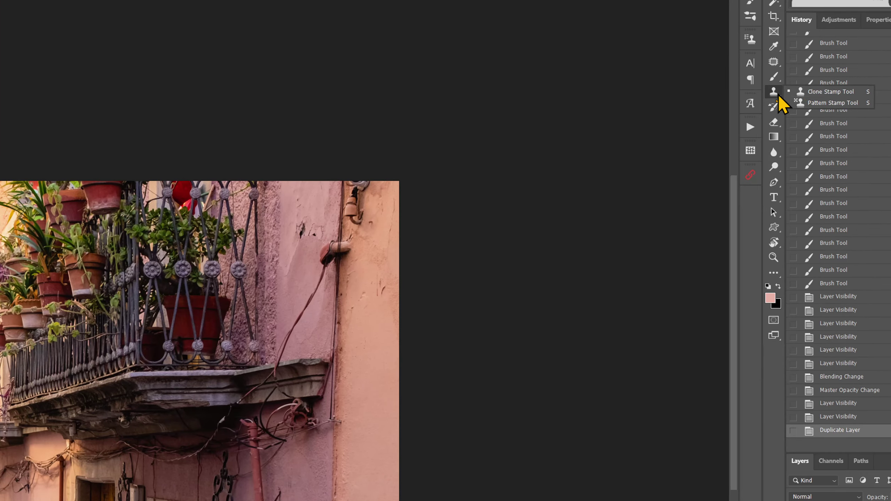
left_click(835, 92)
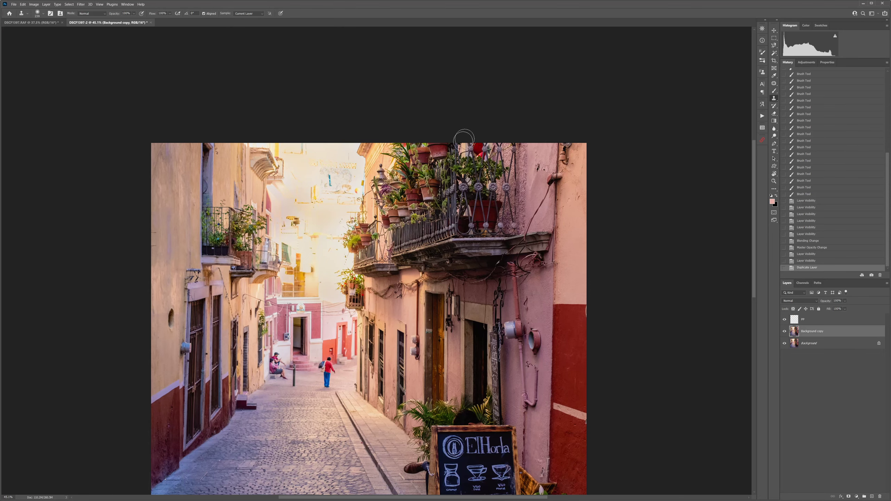
Clone clean bright wall texture on the Background copy, over the blown-out area between the yellow building and the flowered balconies.
scroll(281, 238, "up", 5)
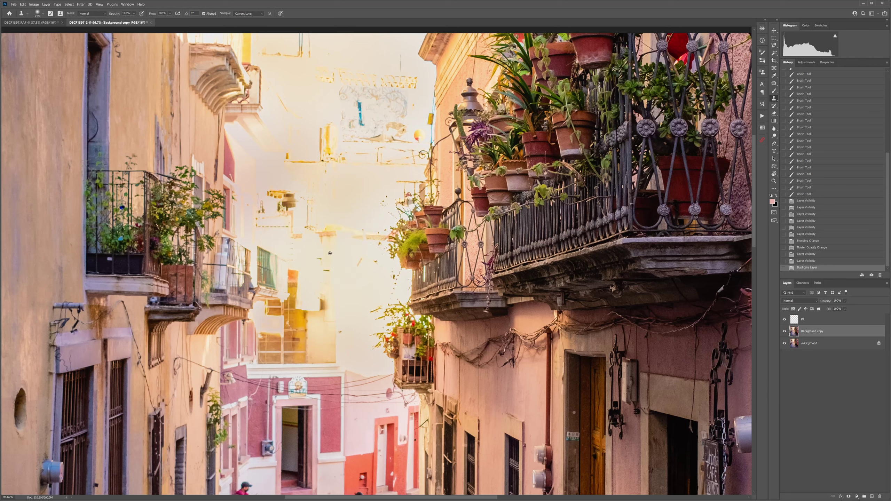
left_click_drag(301, 242, 308, 242)
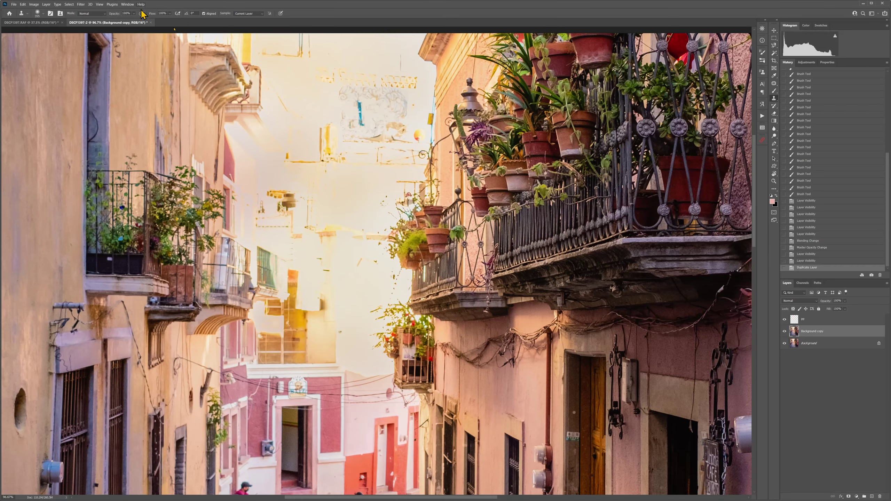
mouse_move(311, 231)
left_mouse_down()
mouse_move(339, 237)
mouse_move(313, 226)
left_mouse_up()
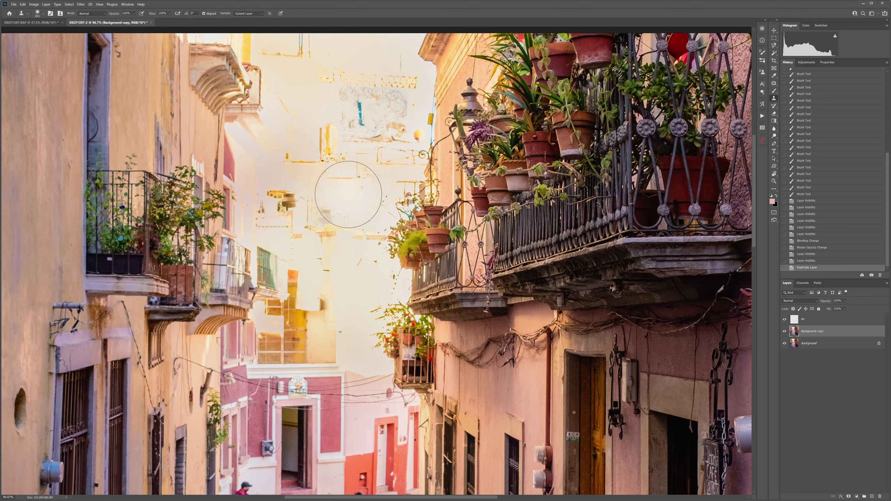
scroll(351, 261, "down", 3)
scroll(353, 264, "down", 2)
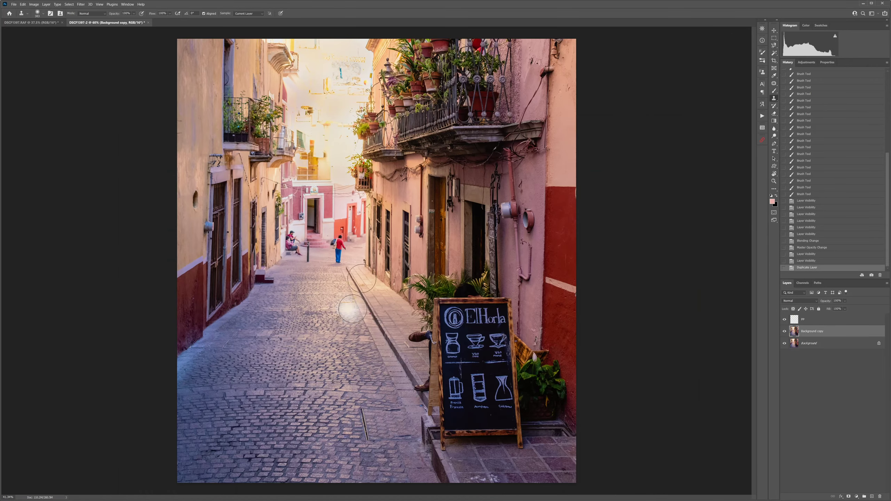
scroll(349, 101, "up", 3)
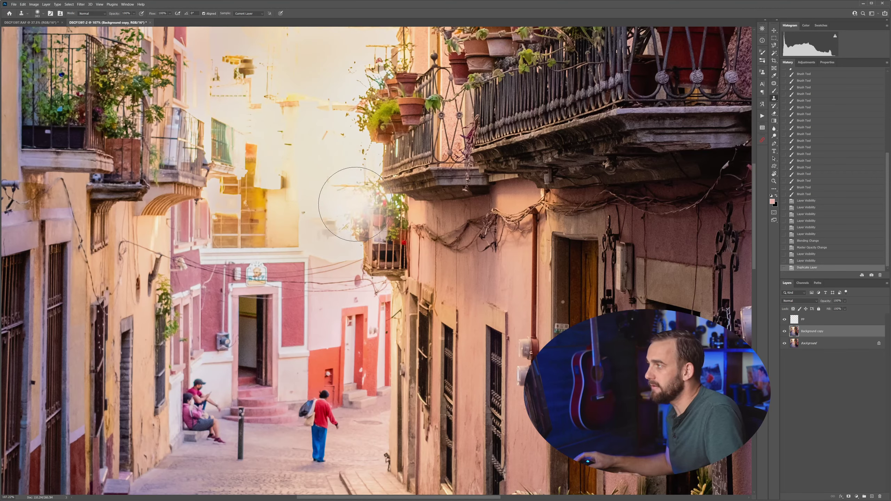
scroll(354, 202, "up", 3)
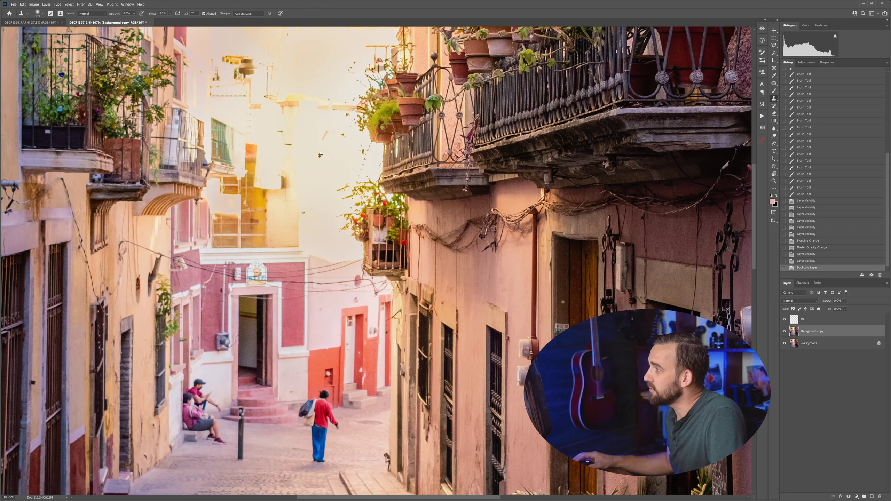
mouse_move(320, 155)
left_mouse_down()
mouse_move(321, 147)
mouse_move(337, 165)
mouse_move(368, 151)
left_mouse_up()
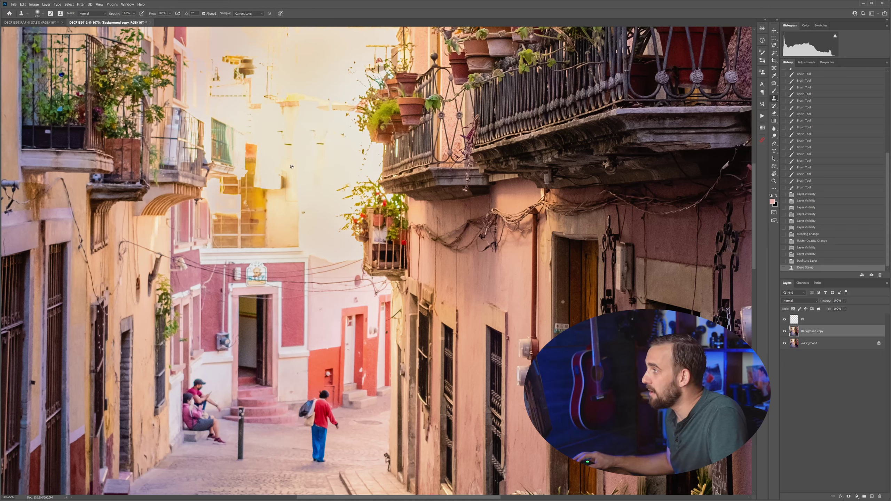
Clone sampled wall texture over the blown-out wall just beside the lower flowered balcony.
scroll(291, 166, "up", 4)
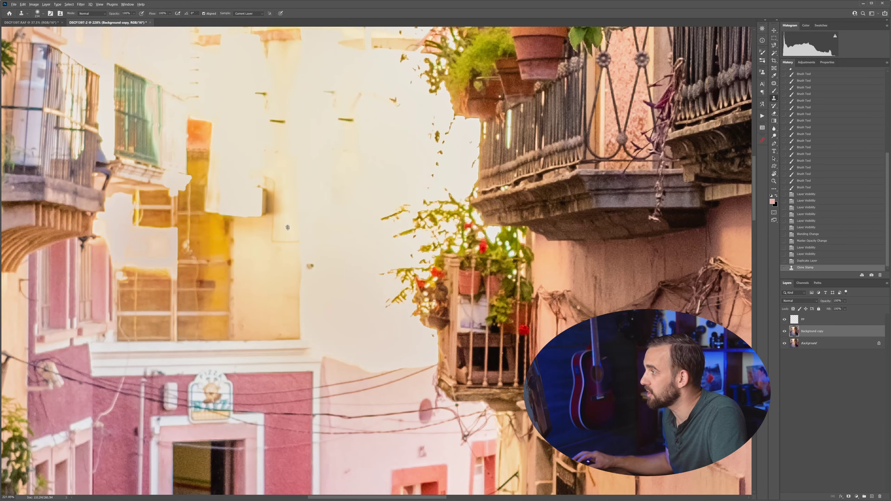
left_click(288, 259, "alt")
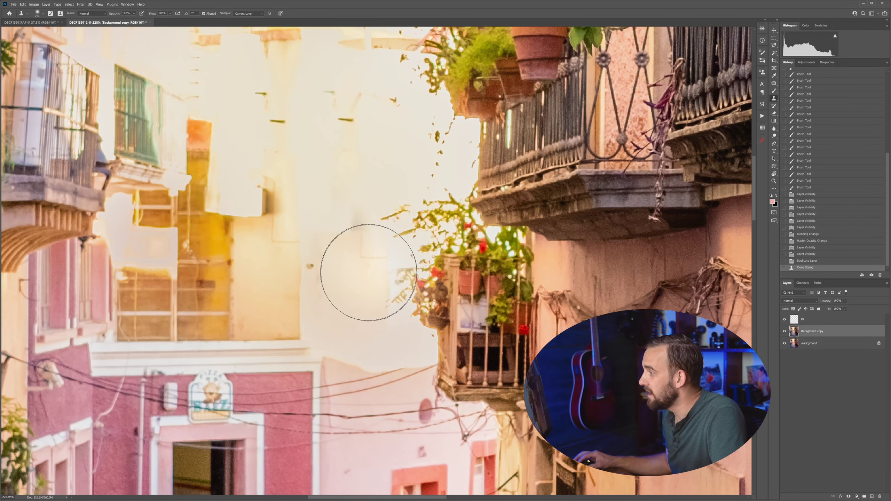
left_click_drag(368, 273, 364, 273)
scroll(364, 272, "down", 4)
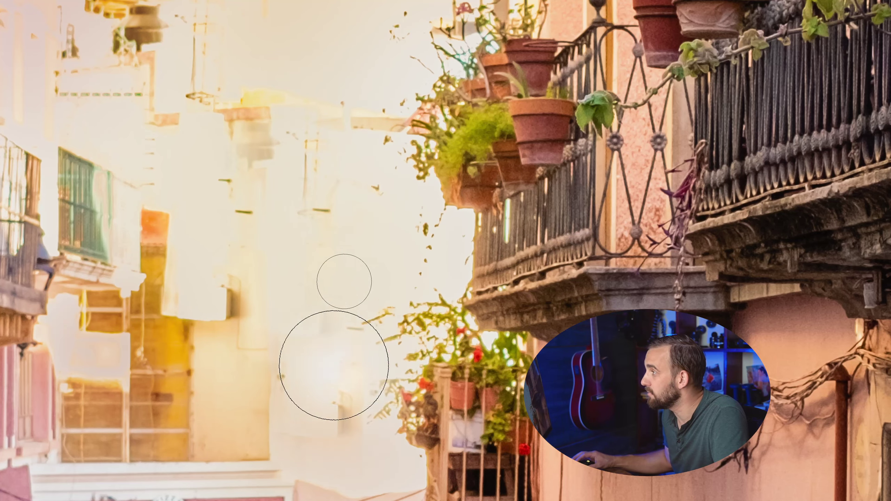
Clone faint wall detail over the bright facade between the green-shuttered window and the hanging flowerpots.
scroll(332, 364, "down", 2)
scroll(263, 299, "up", 2)
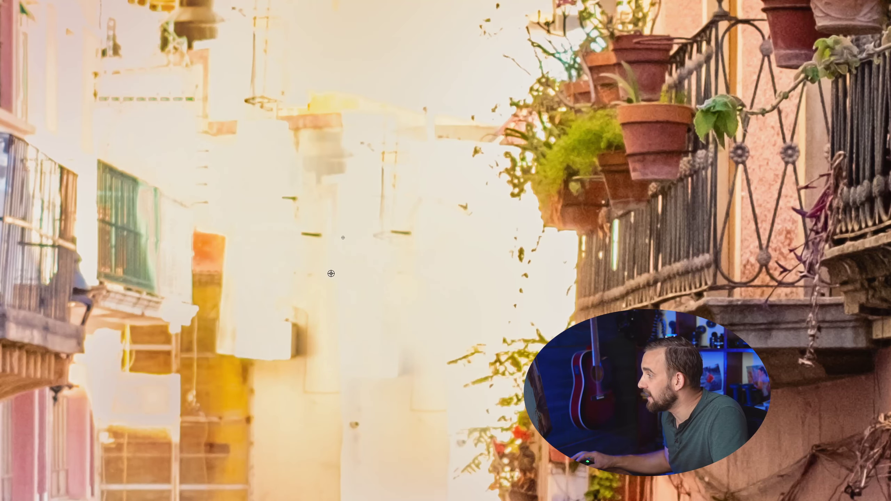
left_click_drag(329, 278, 295, 288)
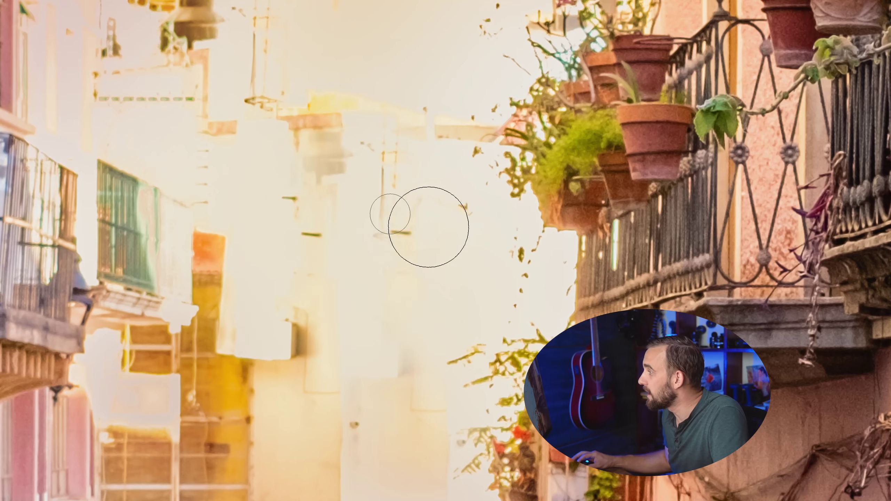
Clone wall detail beside the lower flowered balcony and orange-block texture onto the pale wall above the yellow building.
scroll(407, 253, "down", 2)
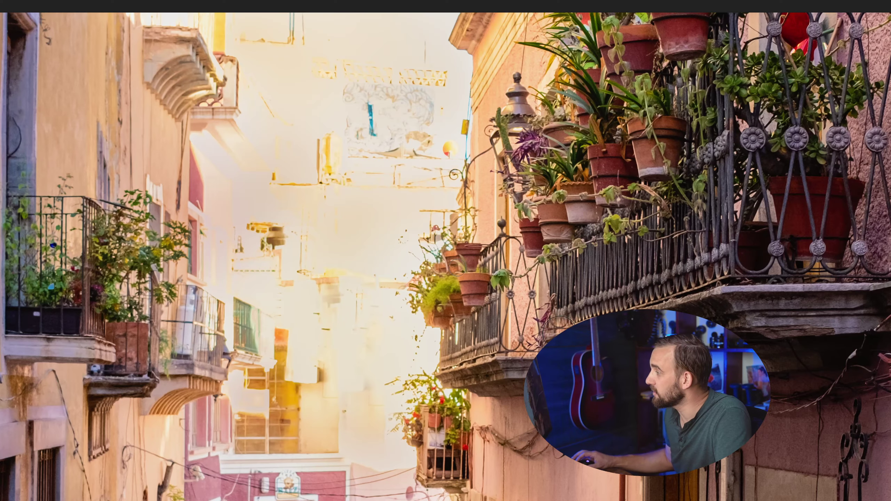
scroll(400, 350, "up", 2)
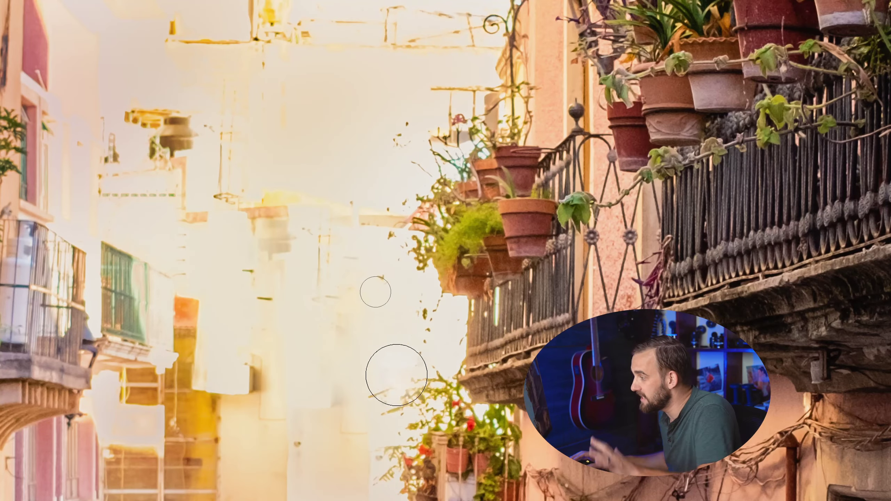
left_click_drag(321, 420, 320, 399)
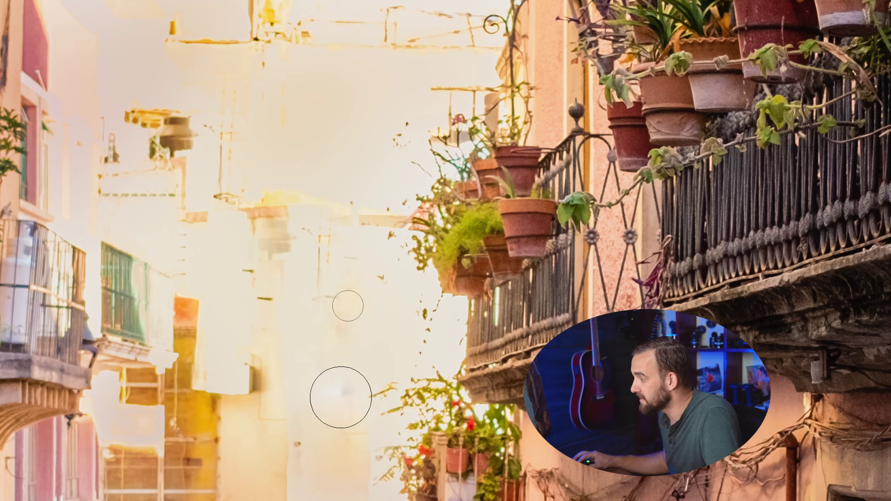
left_click(177, 335, "alt")
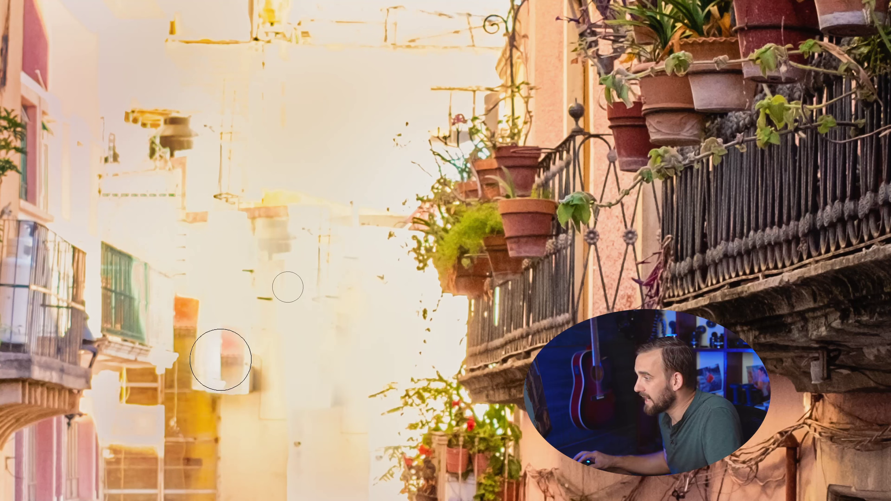
mouse_move(219, 360)
left_mouse_down()
mouse_move(219, 394)
mouse_move(245, 414)
left_mouse_up()
Clone window and facade details over the empty bright wall above the mural at the alley's far end.
scroll(354, 441, "down", 1)
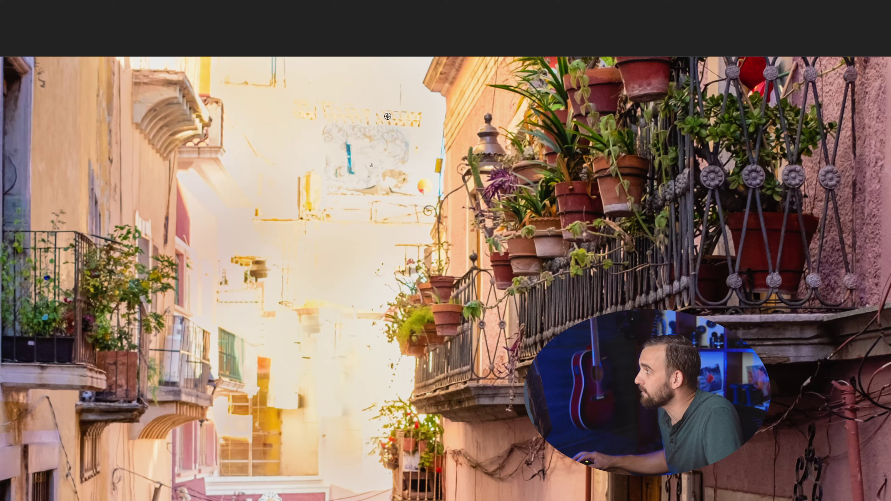
left_click_drag(315, 77, 242, 82)
mouse_move(311, 87)
left_mouse_down()
mouse_move(332, 85)
mouse_move(327, 99)
mouse_move(247, 79)
left_mouse_up()
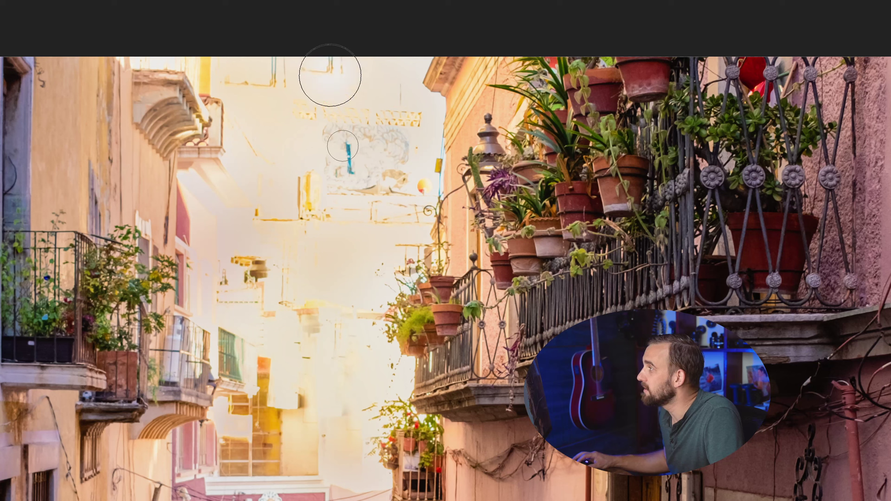
left_click(298, 173, "alt")
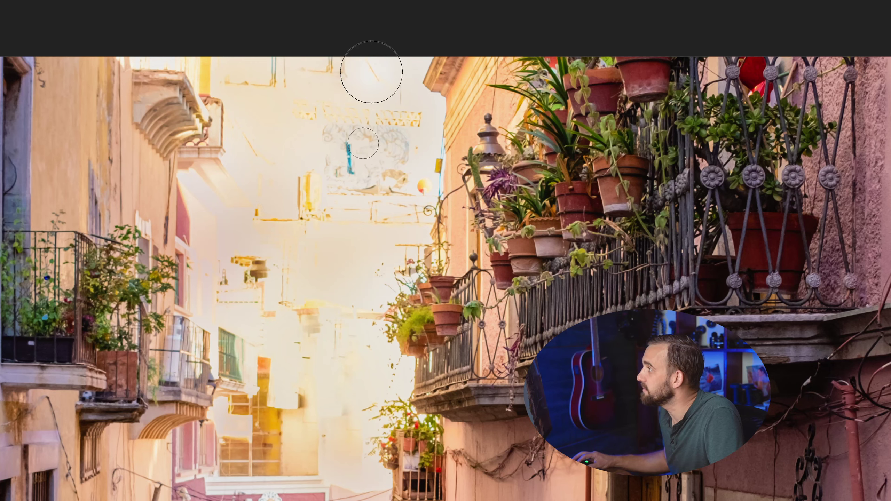
scroll(303, 76, "up", 2)
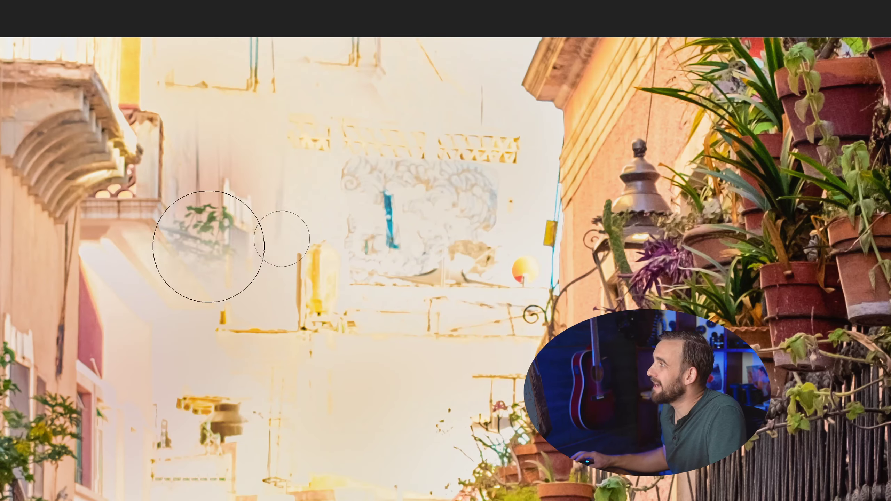
Clone the ornamental trim above the mural toward the roof corner and facade detail onto the wall beside the mural.
scroll(263, 141, "down", 2)
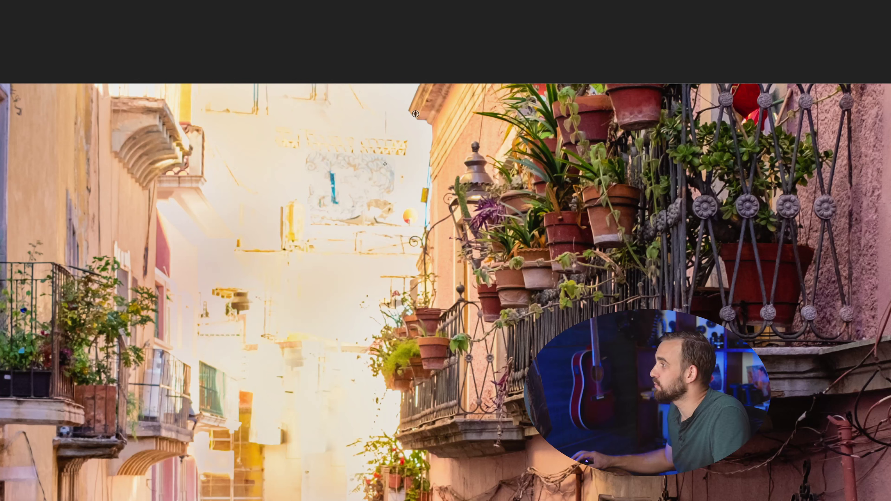
left_click_drag(393, 144, 416, 146)
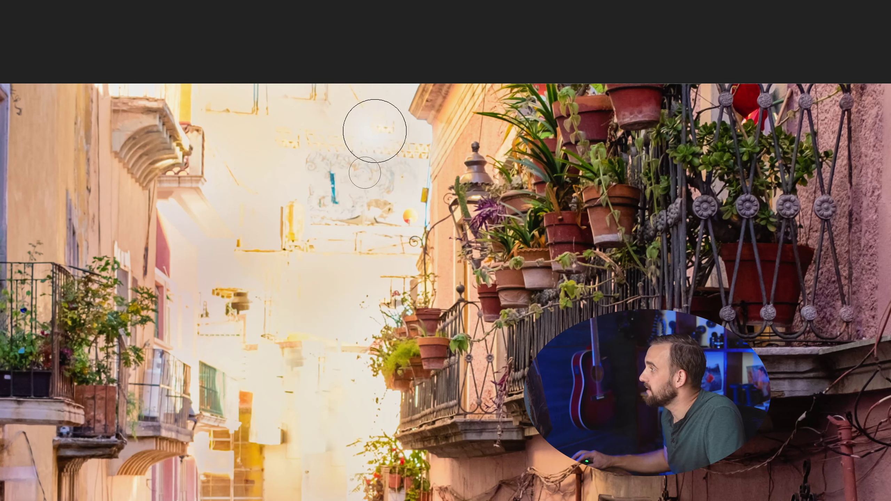
left_click(311, 224, "alt")
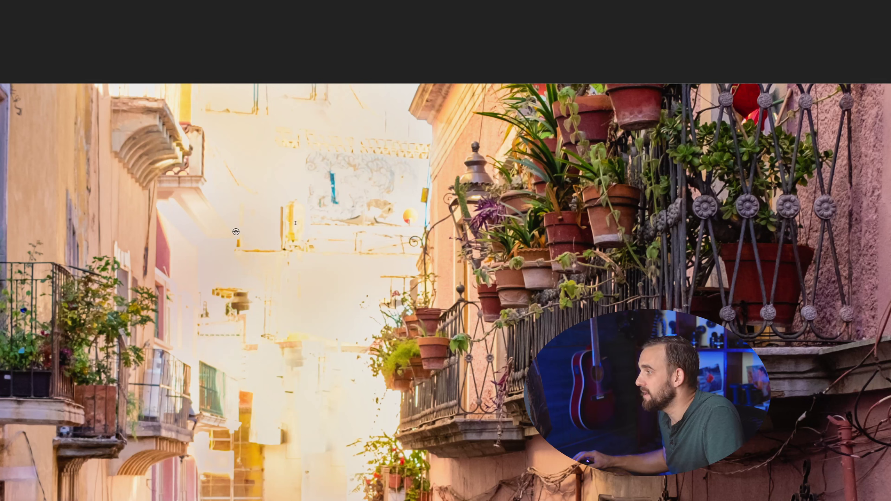
mouse_move(236, 232)
left_mouse_down()
mouse_move(207, 243)
mouse_move(237, 241)
left_mouse_up()
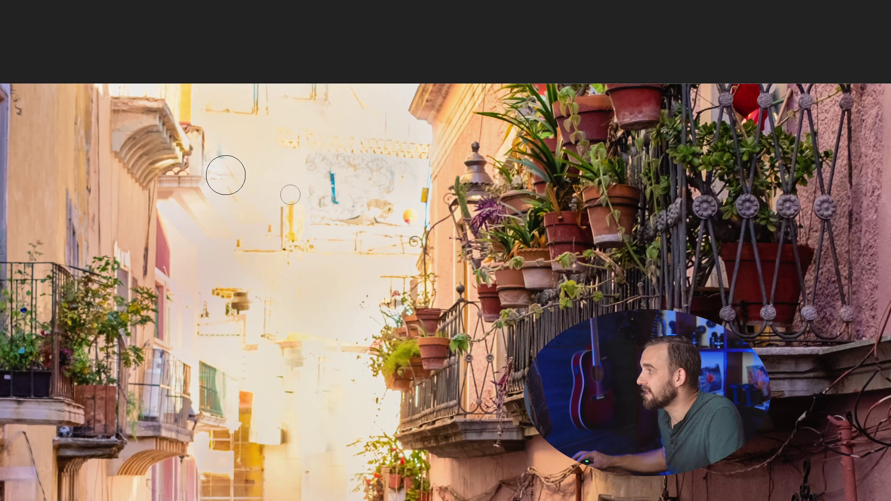
Clone facade texture around the faded ledge and over the bright wall between the green shutters and the flowerpots.
scroll(230, 181, "down", 4)
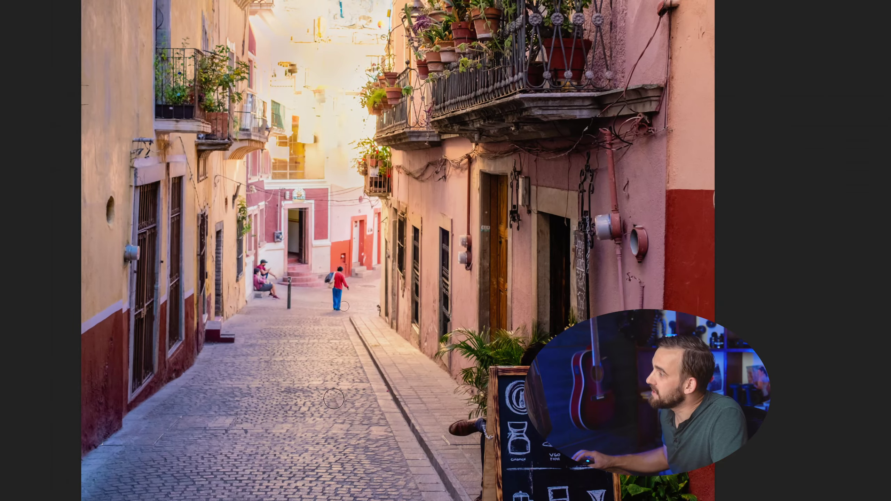
scroll(377, 180, "up", 4)
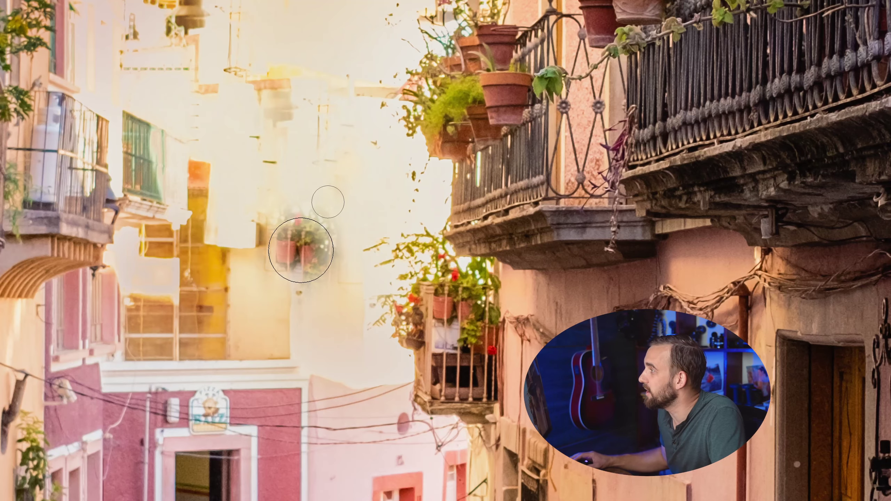
mouse_move(384, 174)
left_mouse_down()
mouse_move(406, 212)
mouse_move(432, 205)
left_mouse_up()
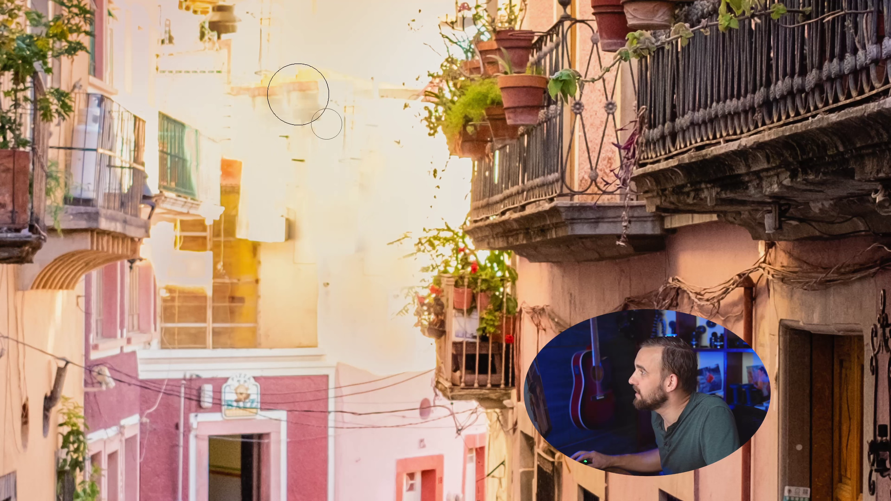
mouse_move(298, 94)
left_mouse_down()
mouse_move(285, 92)
mouse_move(298, 92)
left_mouse_up()
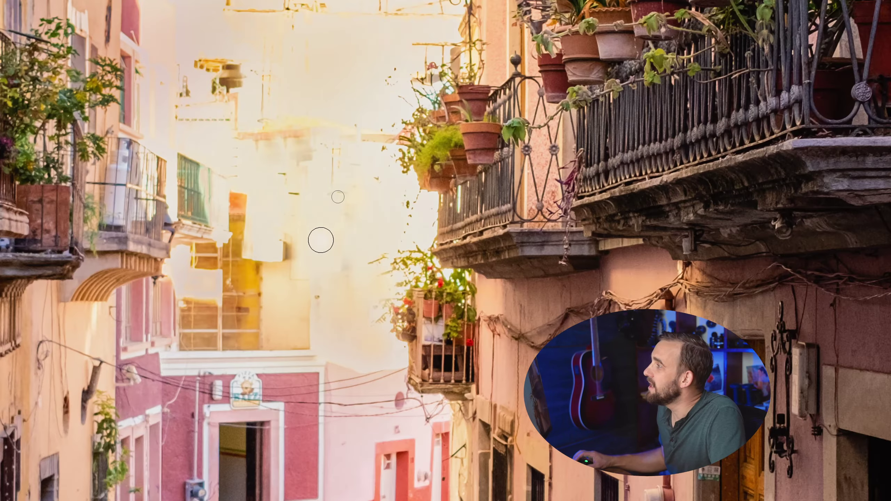
right_click(303, 111, "alt")
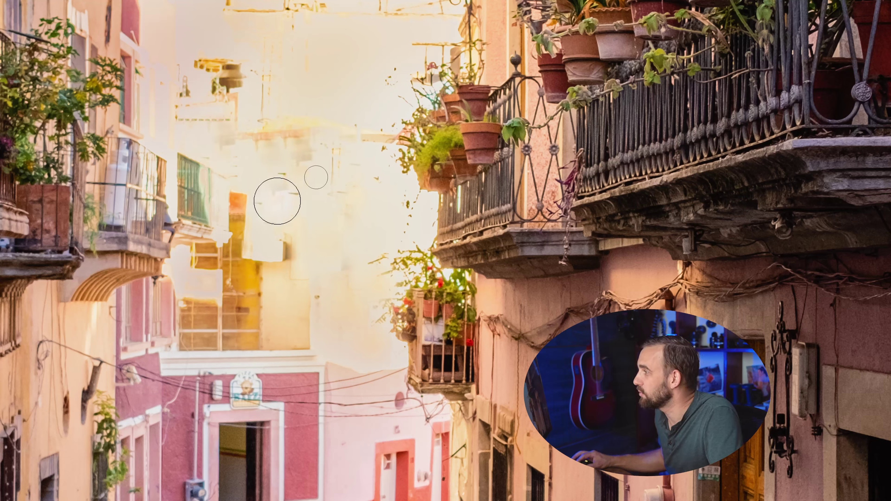
Clone facade texture over the remaining bright patch above the pink building at the alley's end.
scroll(277, 201, "down", 4)
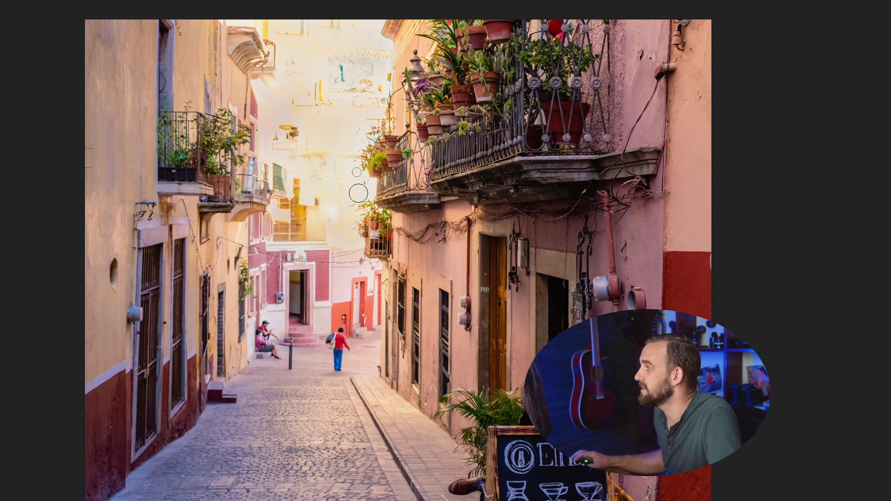
scroll(358, 193, "up", 3)
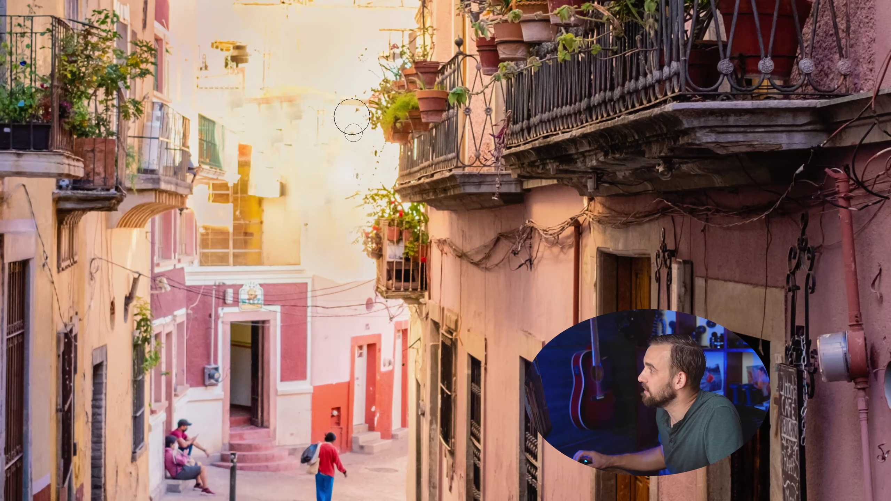
scroll(322, 101, "down", 2)
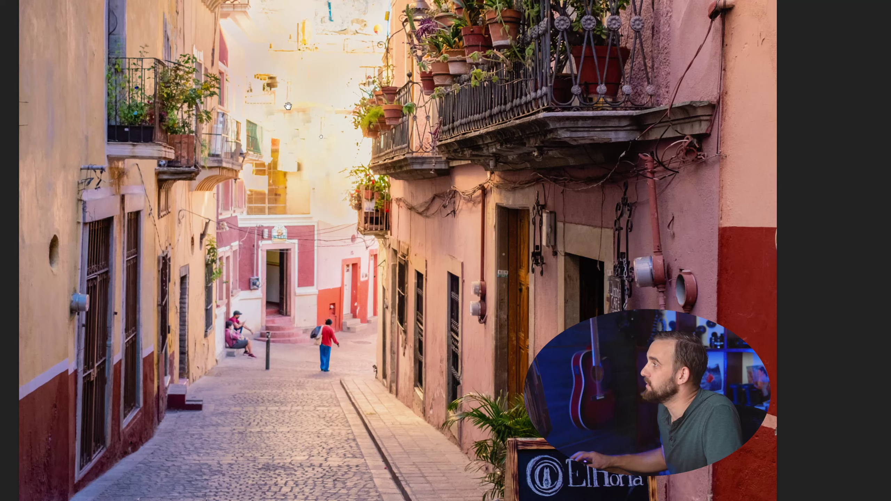
scroll(329, 204, "down", 2)
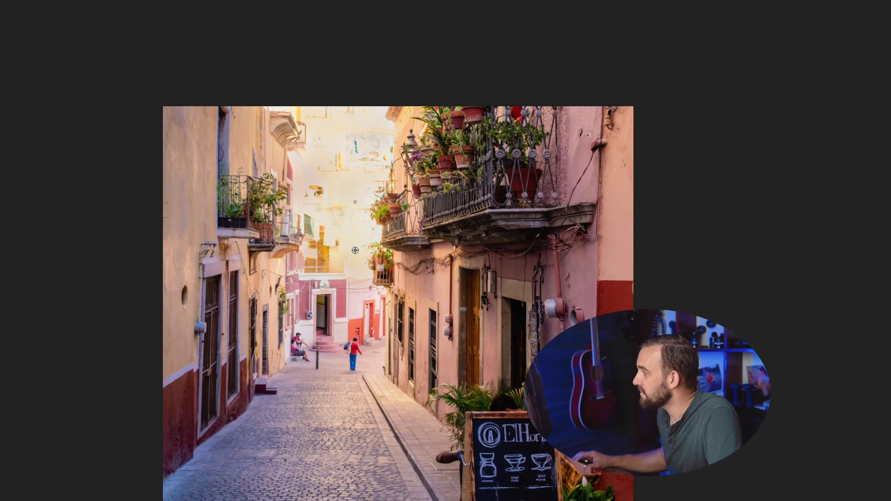
left_click_drag(355, 250, 344, 236)
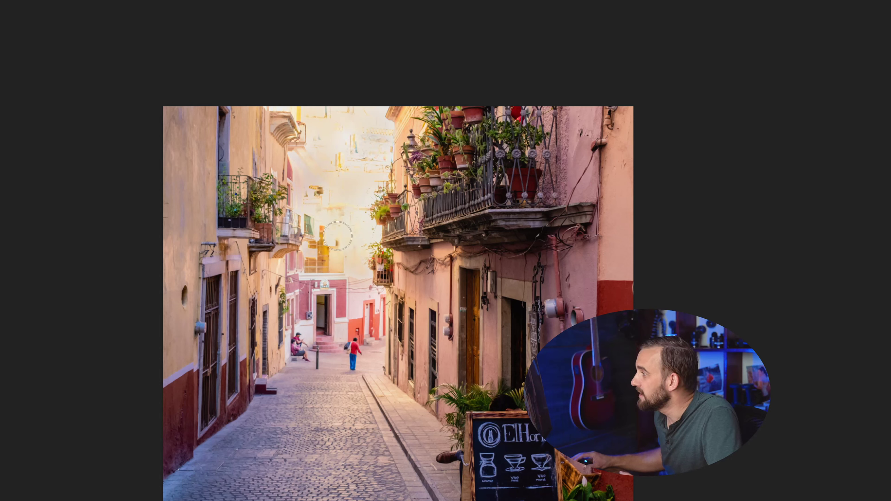
Fit the whole photo in view, hide the PP layer, and compare the Background copy hidden and shown.
key("ctrl+minus")
key("ctrl+minus")
key("ctrl+minus")
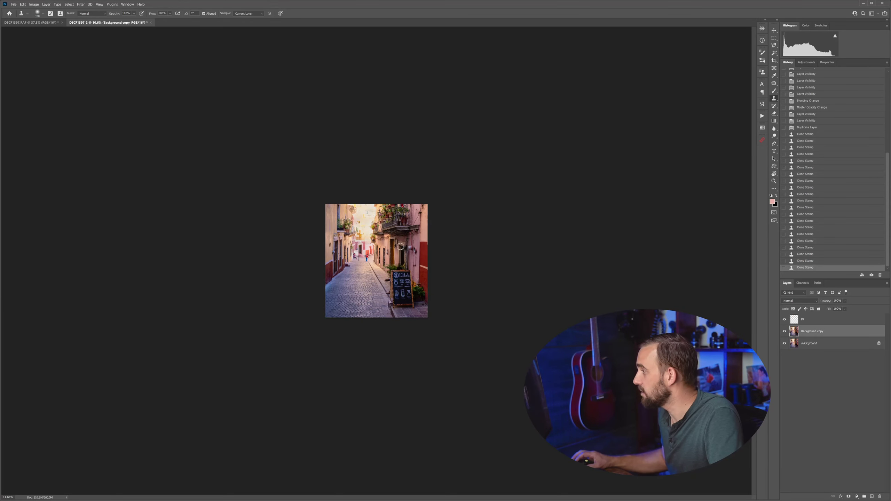
key("ctrl+0")
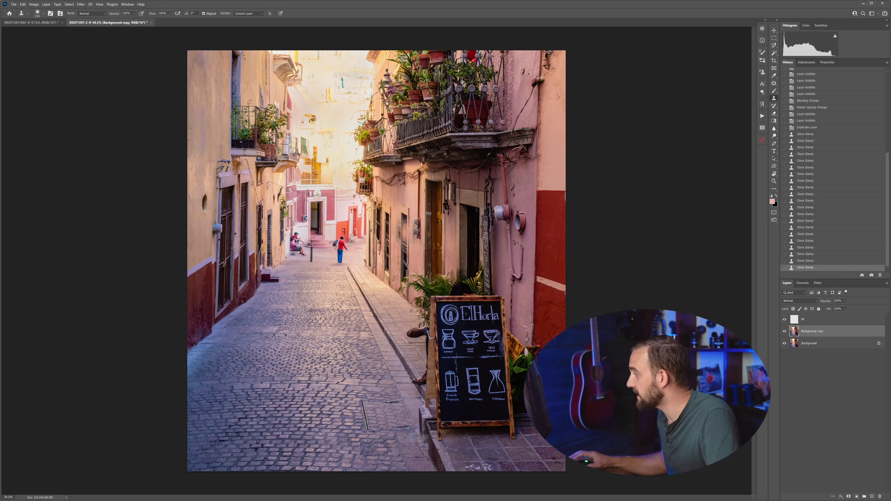
left_click(785, 320)
left_click(785, 332)
left_click(785, 332)
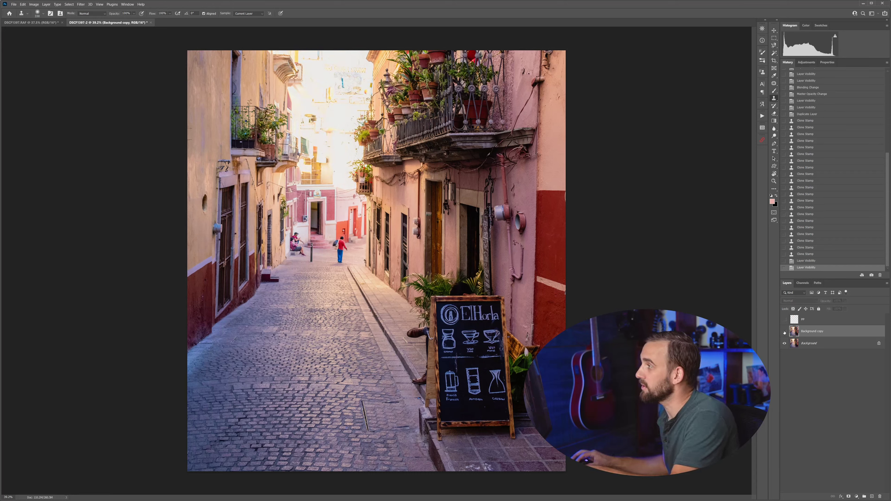
left_click(785, 331)
left_click(785, 332)
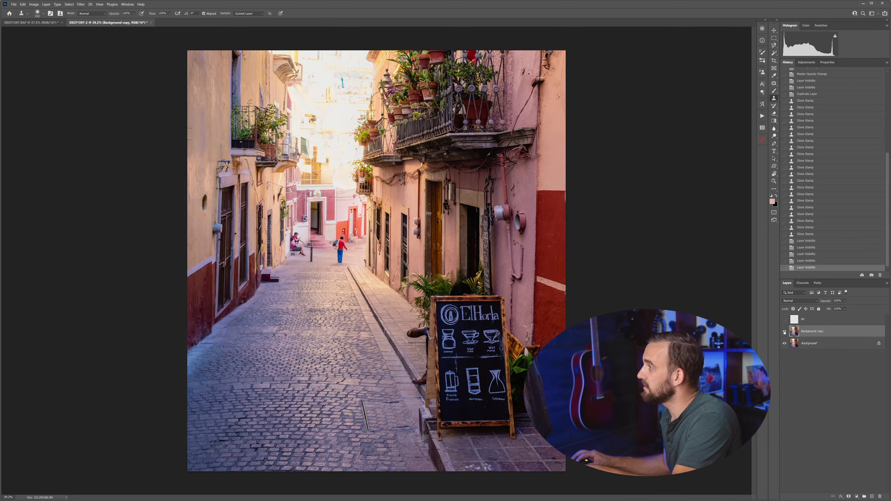
left_click(785, 332)
left_click(785, 332)
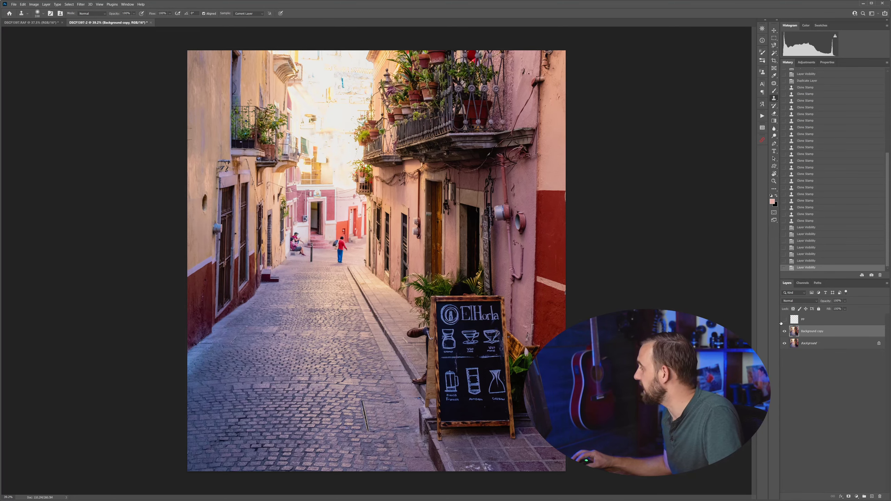
Clone facade texture over the empty bright wall between the green shutters and the balcony flowerpots.
scroll(308, 67, "up", 8)
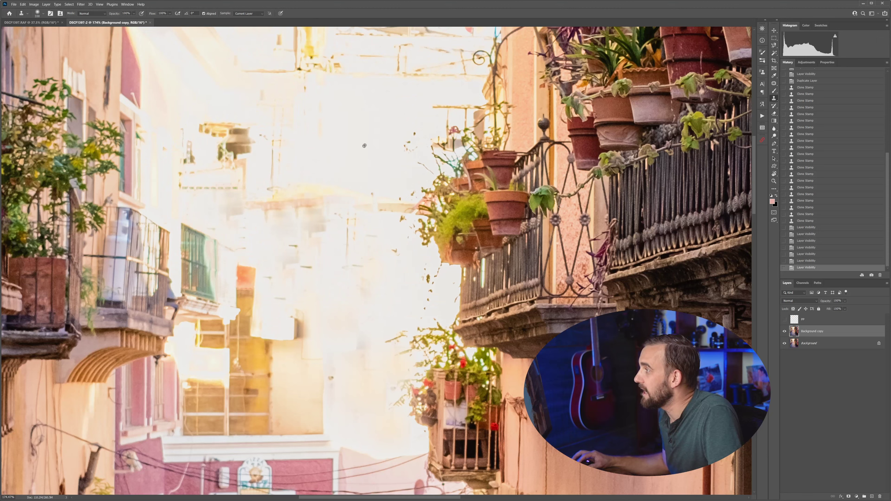
left_click_drag(368, 154, 284, 154)
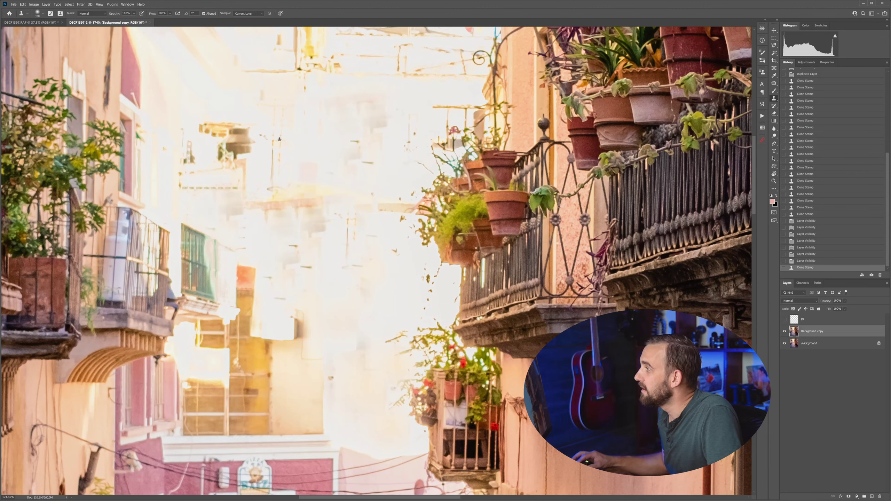
left_click_drag(308, 279, 287, 279)
left_click(310, 223, "alt")
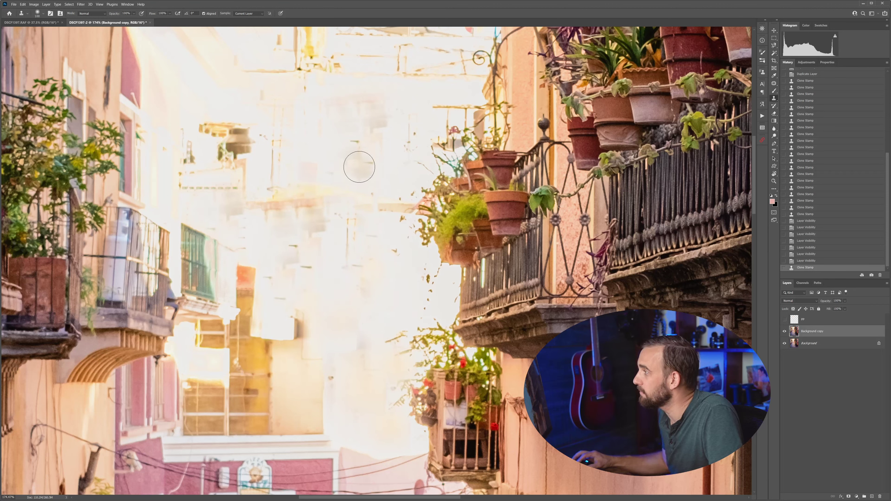
mouse_move(360, 159)
left_mouse_down()
mouse_move(370, 159)
mouse_move(360, 140)
mouse_move(399, 143)
left_mouse_up()
left_click(360, 140)
left_click(398, 159)
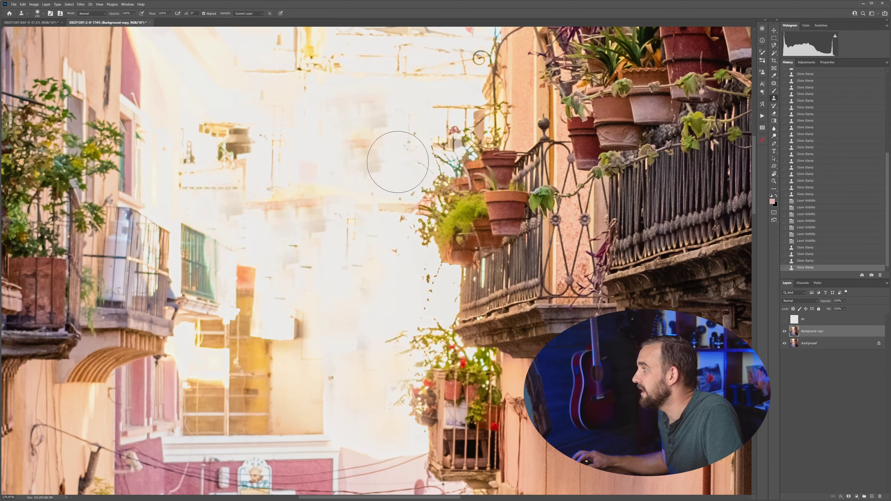
Show and select the PP layer, and look through its blend mode options without changing the mode.
scroll(322, 264, "down", 5)
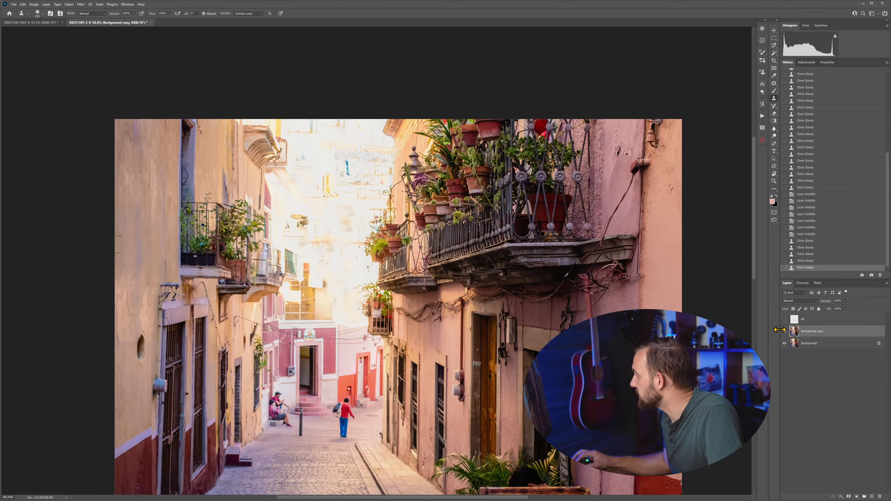
left_click(785, 319)
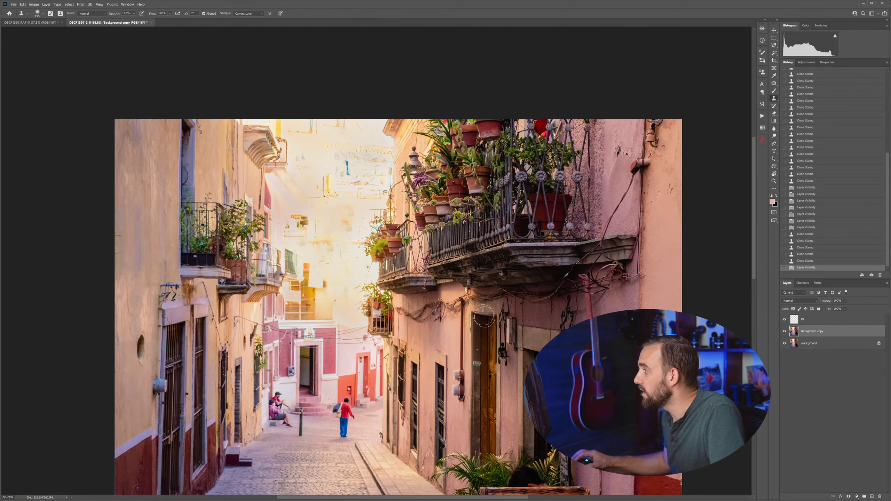
left_click(807, 319)
left_click(802, 301)
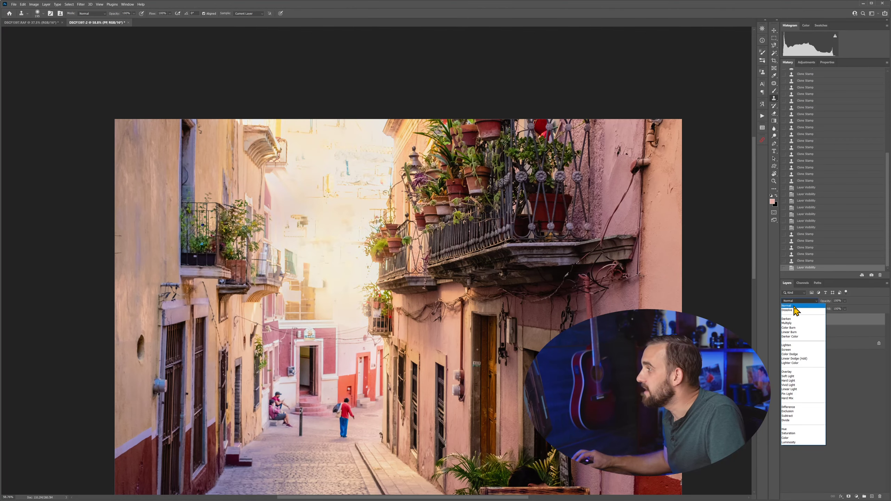
key("Escape")
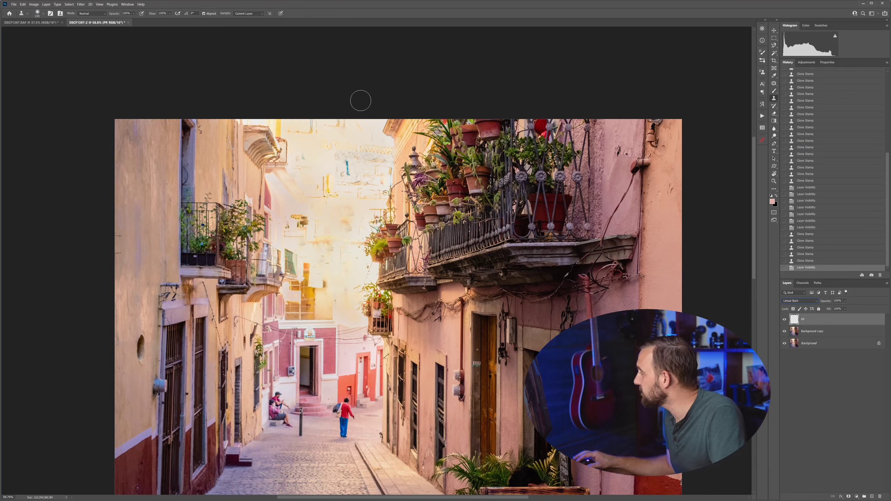
Apply a Hue/Saturation adjustment to the PP layer's painted color.
left_click(37, 5)
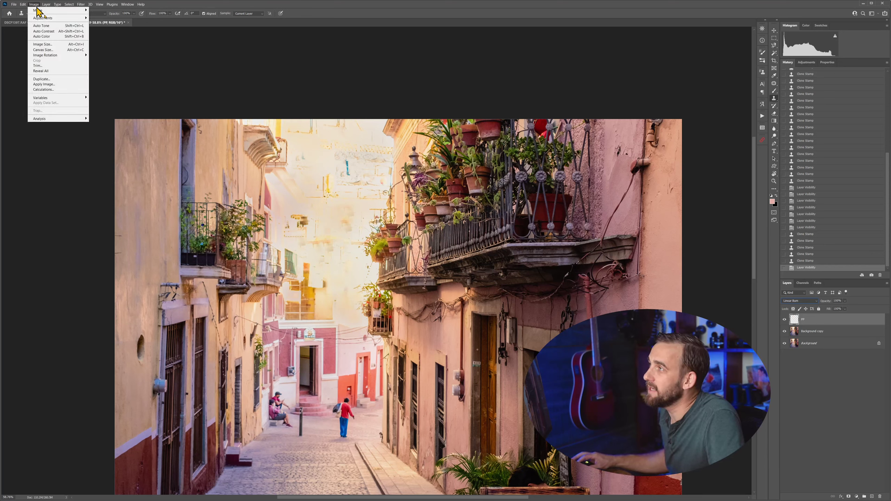
mouse_move(50, 18)
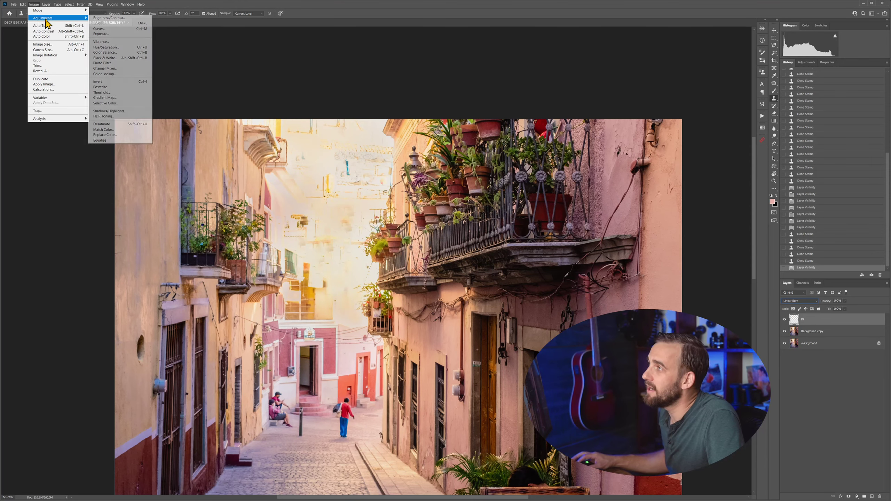
left_click(106, 47)
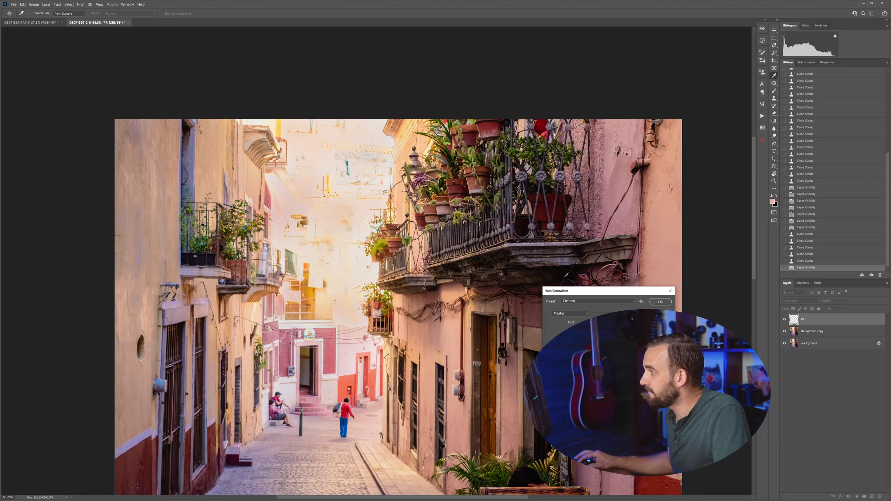
left_click(656, 303)
Compare the photo with the PP layer hidden and shown, and stamp all visible layers into a new top layer.
left_click(785, 320)
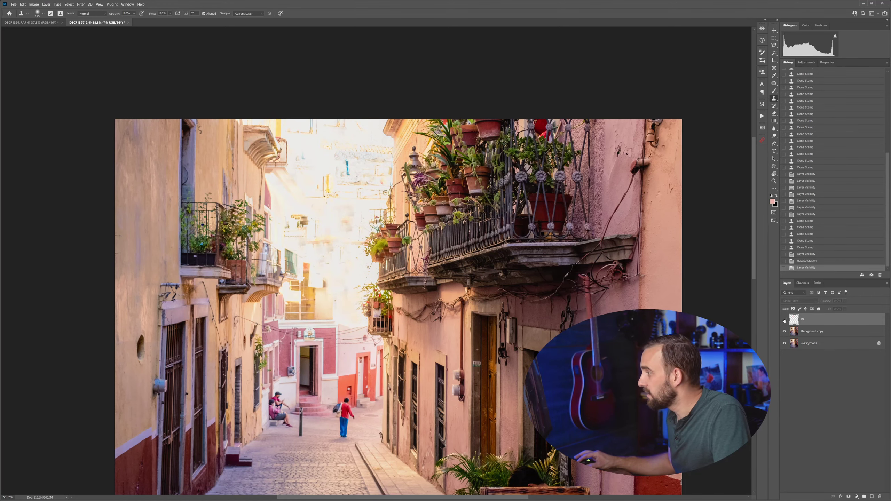
left_click(785, 321)
key("ctrl+shift+alt+e")
scroll(422, 241, "down", 3)
scroll(422, 242, "up", 1)
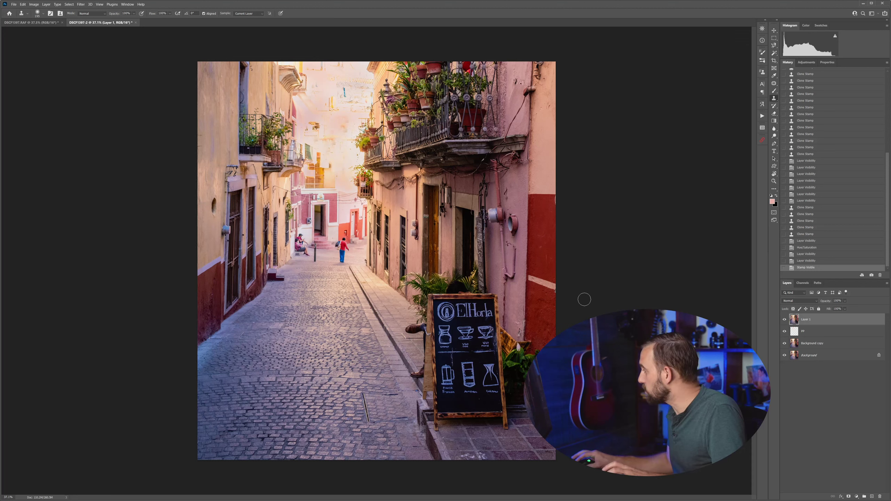
Dodge the chalkboard sign and the cobblestones beside it with a large soft brush.
left_click(774, 136)
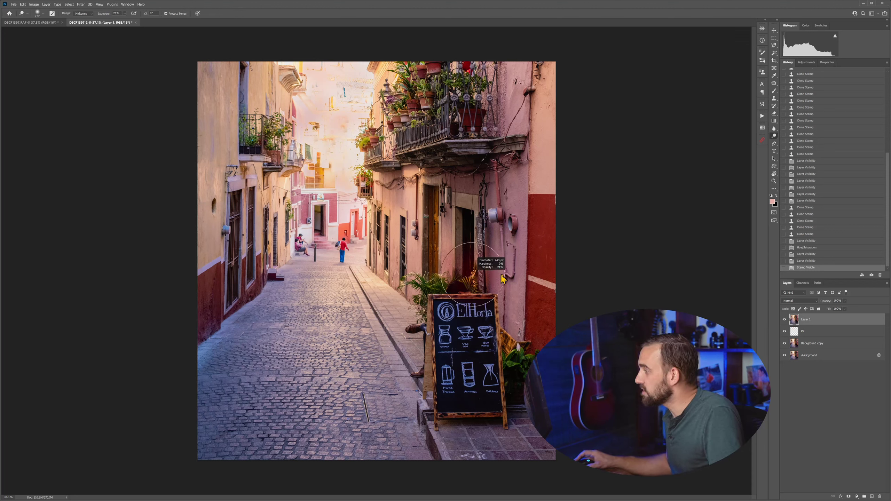
left_click(474, 359)
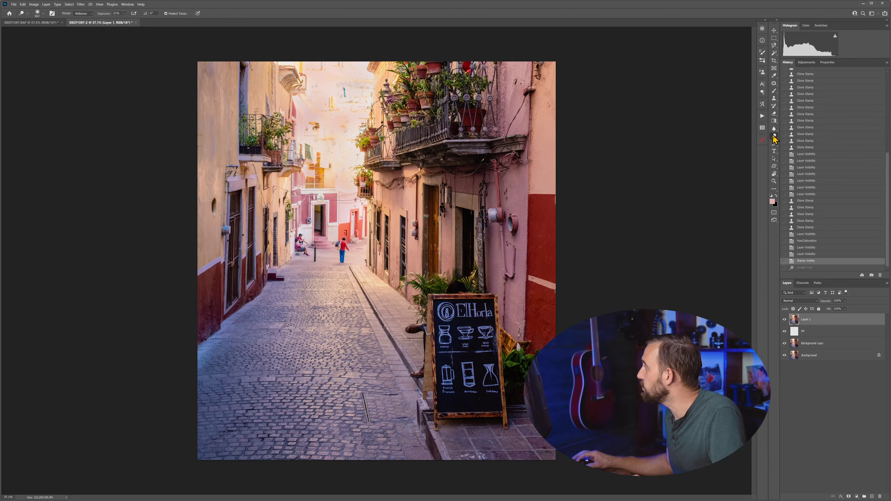
key("bracketright")
left_click(419, 344)
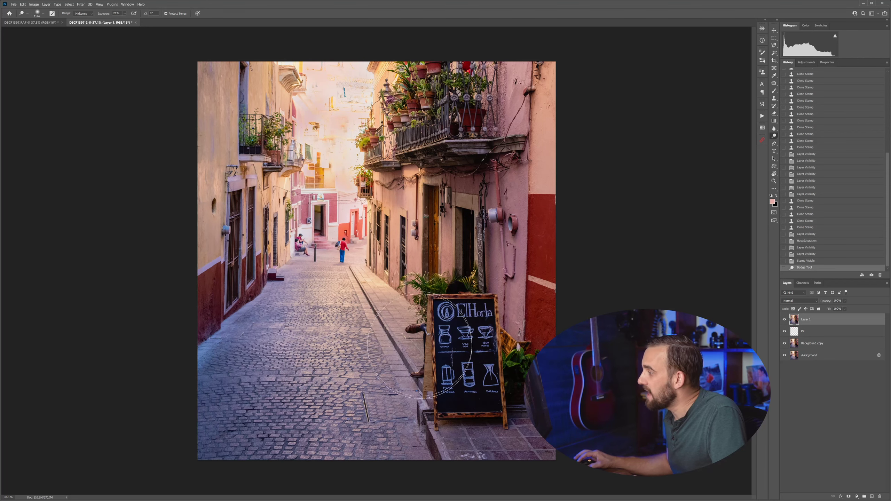
left_click(463, 344)
Burn the photo's edges with a large Burn brush, covering the left wall, bottom corners, right wall and top flowerpots.
right_click(774, 137)
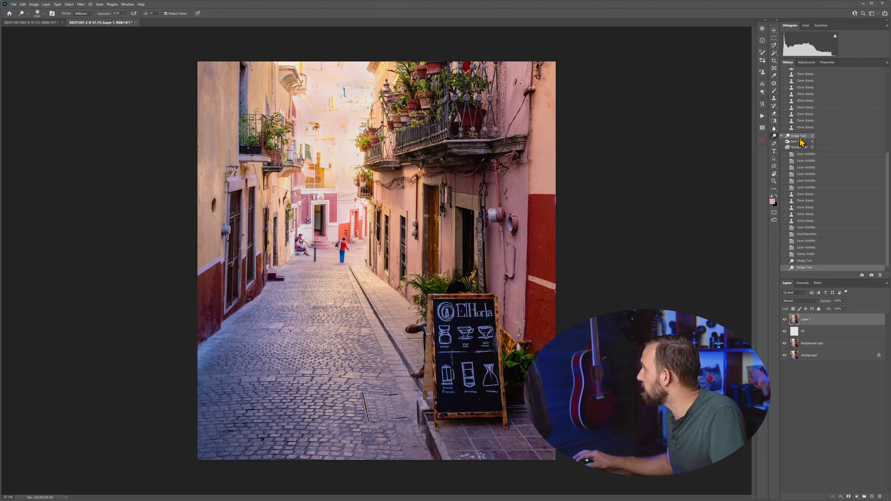
left_click(792, 142)
left_click(233, 151)
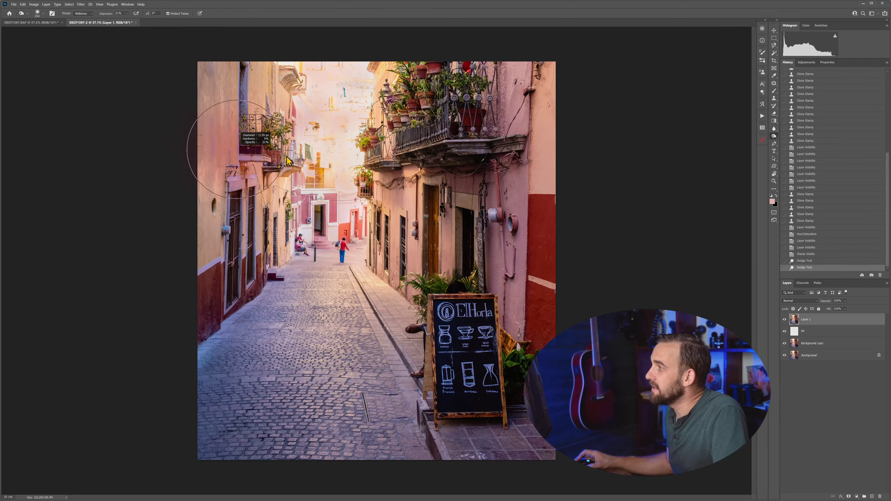
key("bracketright")
key("bracketright")
key("bracketright")
key("bracketright")
left_click(199, 384)
left_click(481, 449)
left_click(481, 448)
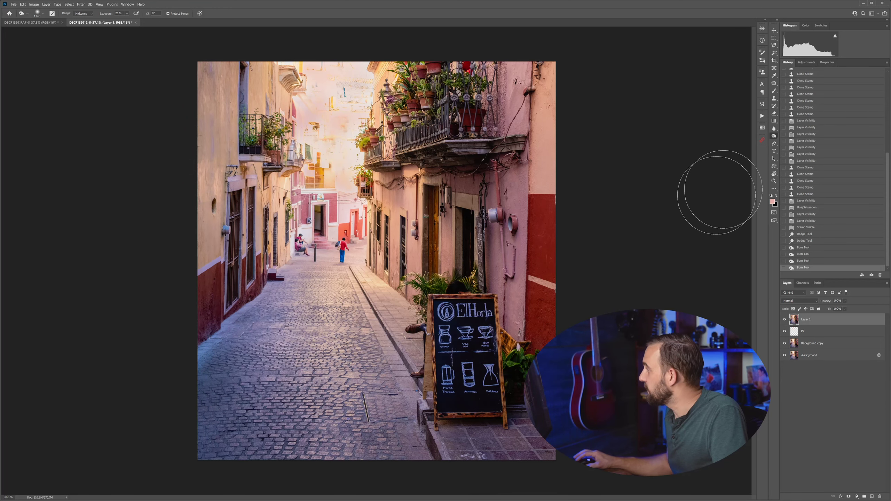
left_click(543, 258)
left_click(539, 233)
left_click(415, 60)
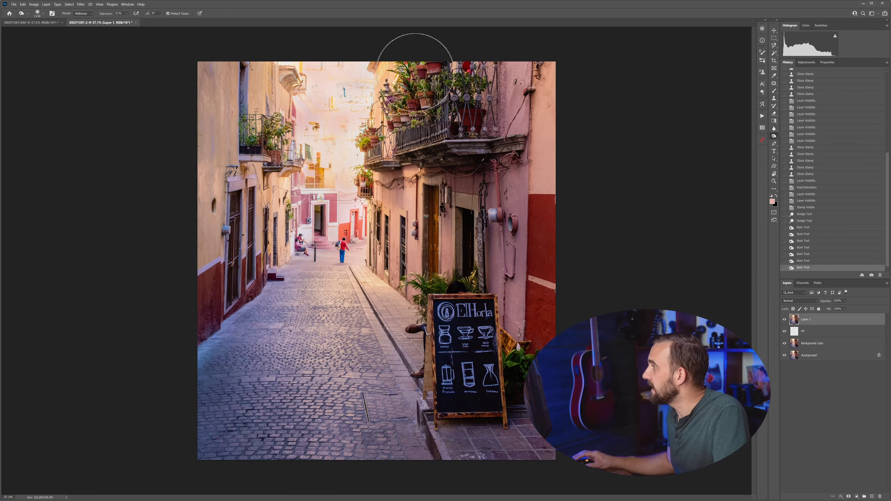
Burn the bright area at the top of the alley and the balcony facade next to it.
left_click(370, 52)
left_click(314, 57)
left_click(367, 77)
left_click(348, 70)
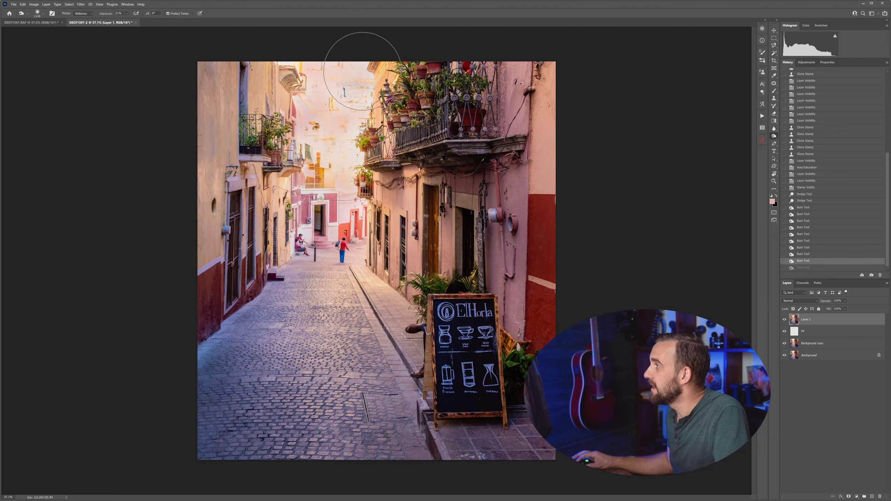
left_click(352, 74)
left_click(326, 143)
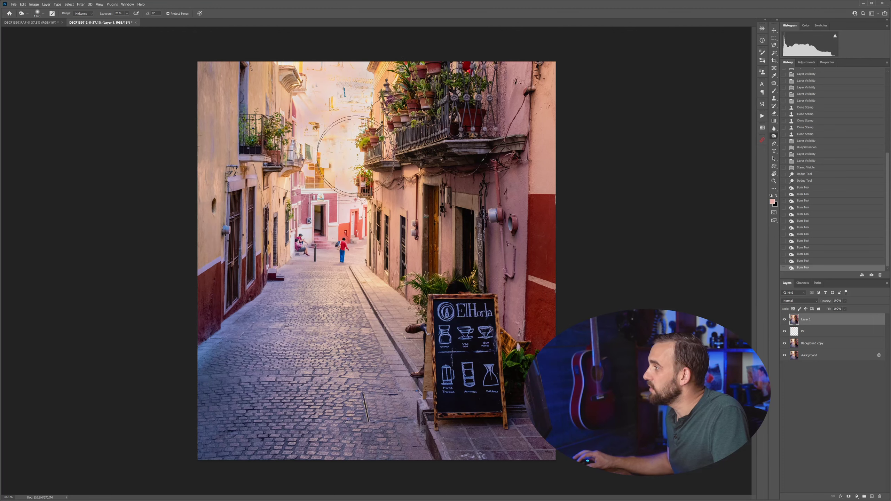
left_click(346, 128)
left_click(423, 135)
left_click(368, 94)
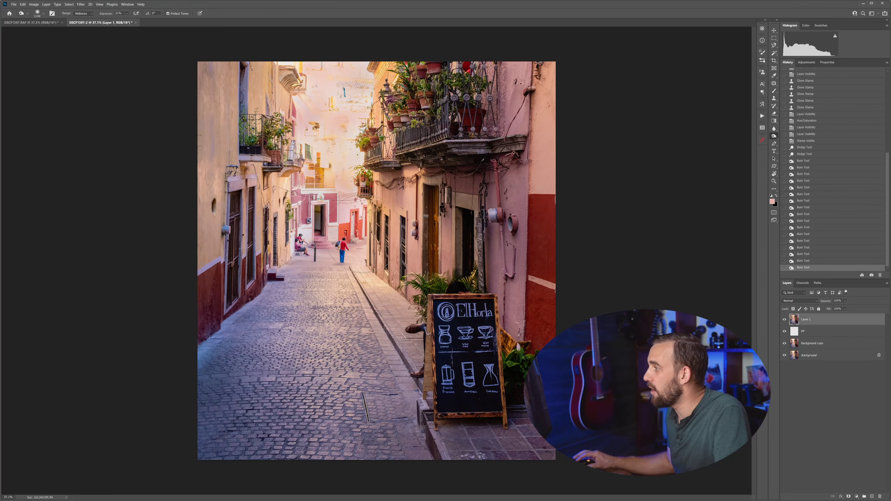
Burn around the pink building at the alley's end, reducing the brush size for the finer strokes.
left_click(361, 228)
left_click(351, 218)
key("bracketleft")
key("bracketleft")
key("bracketleft")
left_click(323, 182)
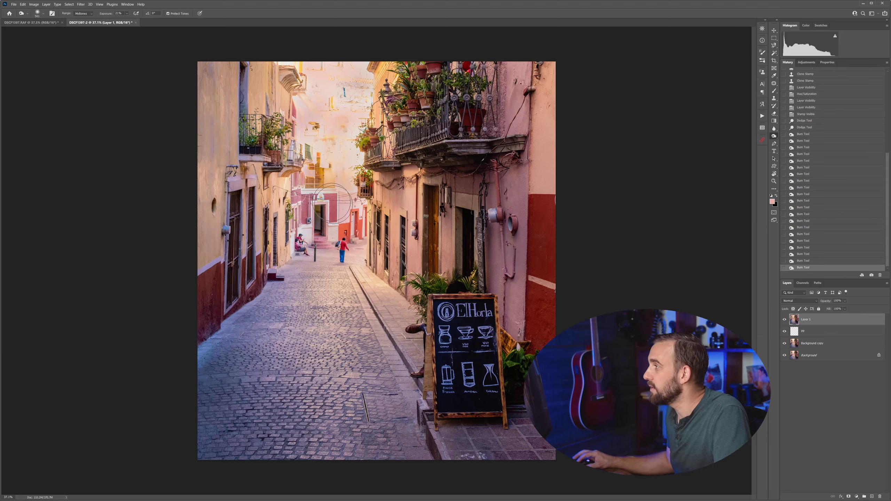
left_click(327, 192)
Enlarge the Burn brush and darken the alley's end, the facade with the doorways, the lower-right edge and the left wall.
key("bracketright")
key("bracketright")
key("bracketright")
key("bracketright")
left_click(326, 189)
left_click(418, 193)
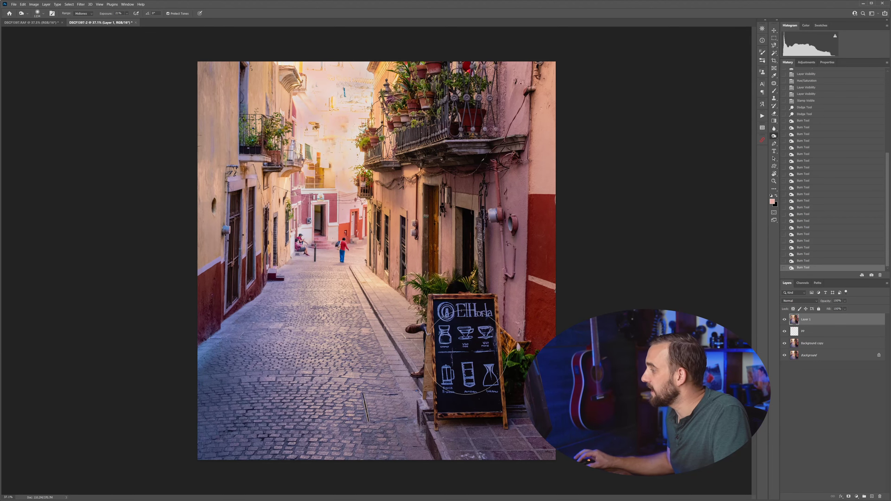
left_click_drag(467, 483, 562, 453)
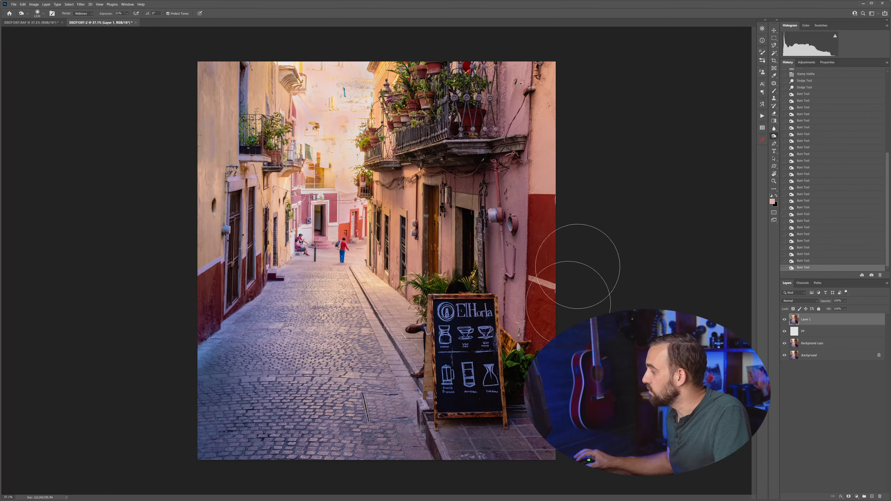
left_click(228, 84)
left_click(252, 211)
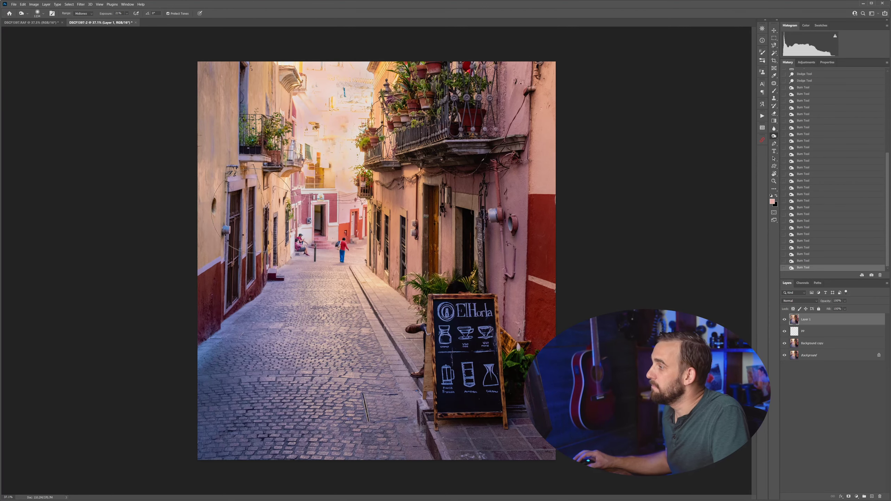
Burn the top edge and the bright wall at the alley's end, and undo the last burn stroke.
left_click(361, 81)
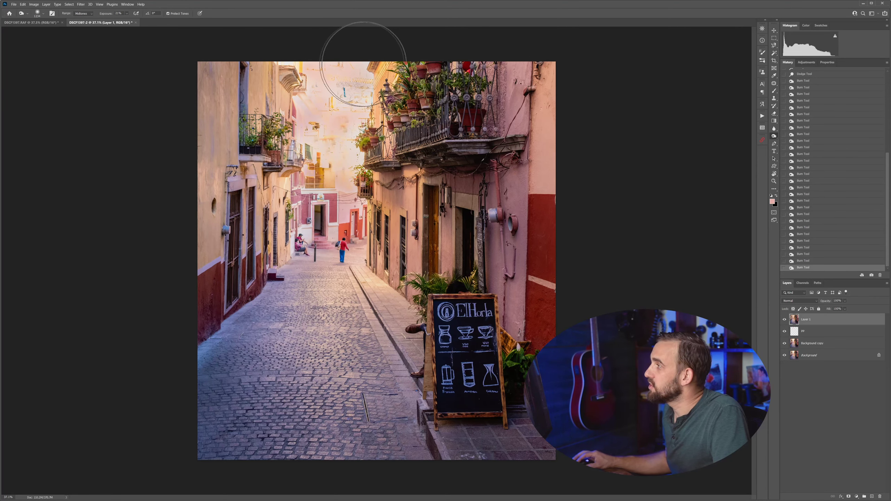
left_click(493, 60)
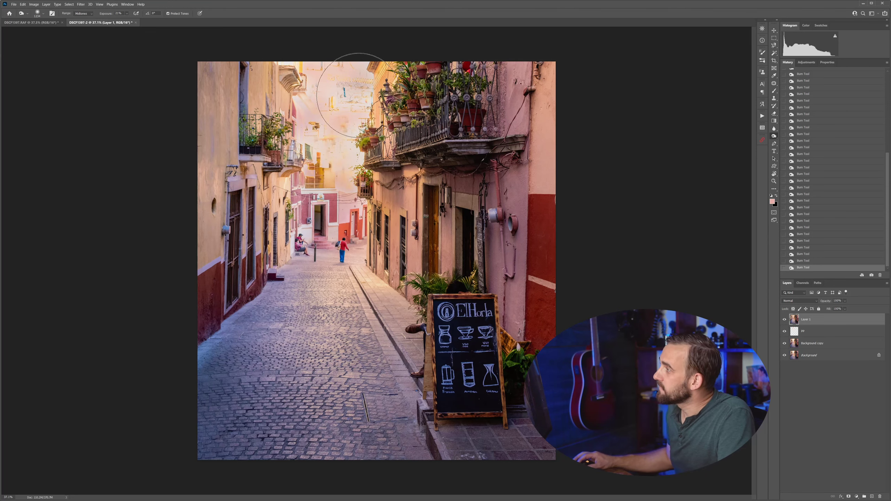
left_click_drag(355, 147, 330, 146)
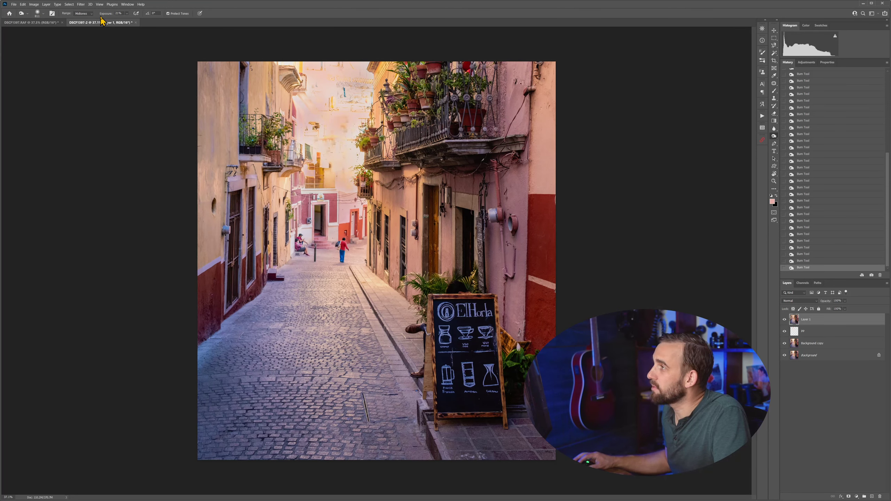
left_click(339, 89)
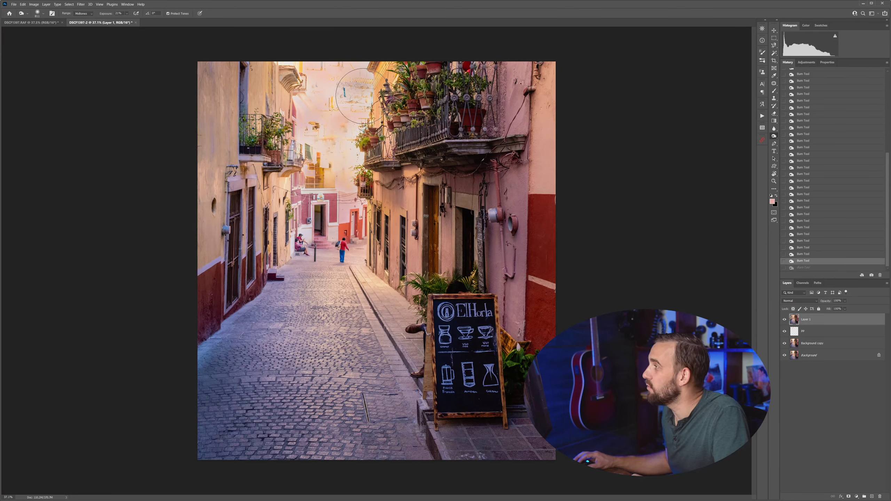
left_click(354, 84)
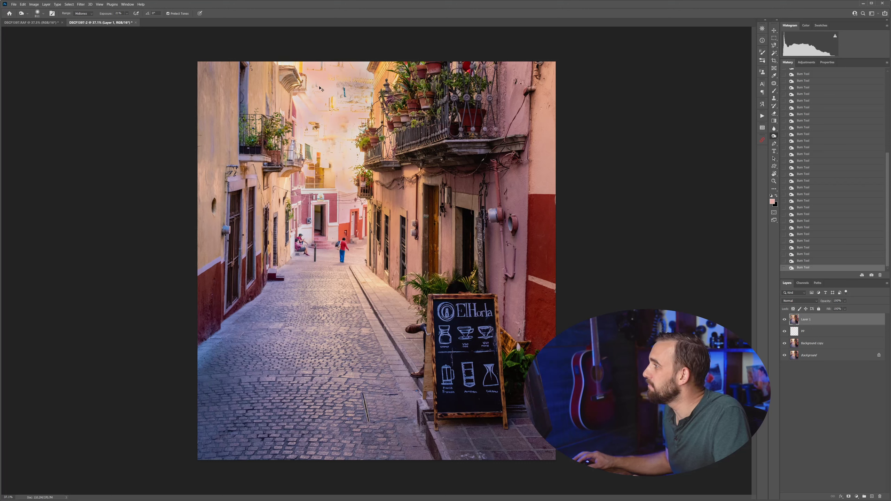
left_click(317, 142)
left_click(319, 140)
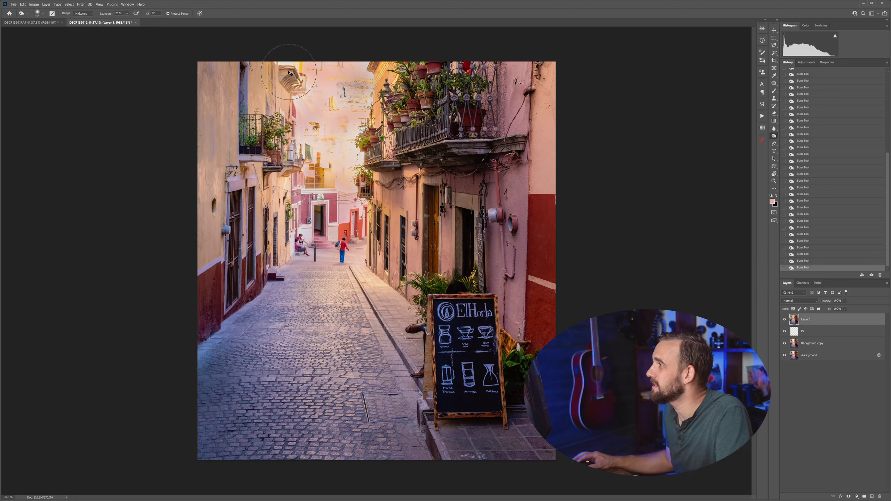
key("ctrl+z")
Group Layer 1, PP and Background copy, and name the group Fix.
left_click(820, 345, "shift")
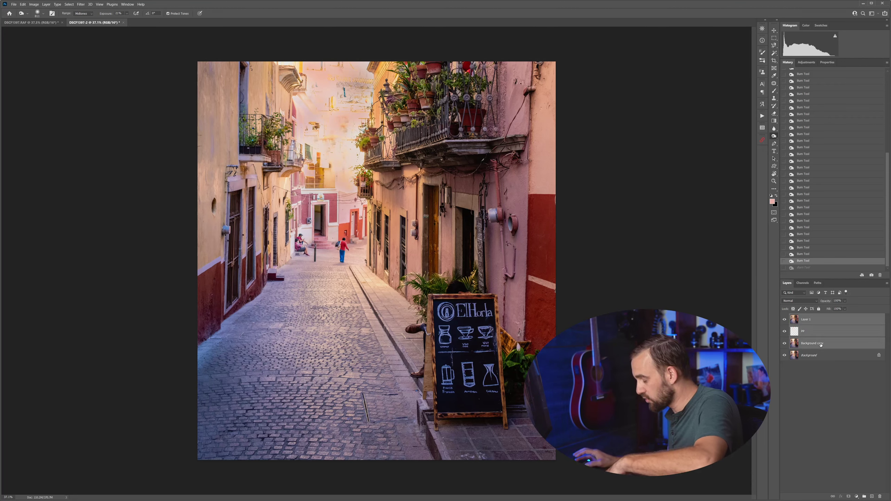
key("ctrl+g")
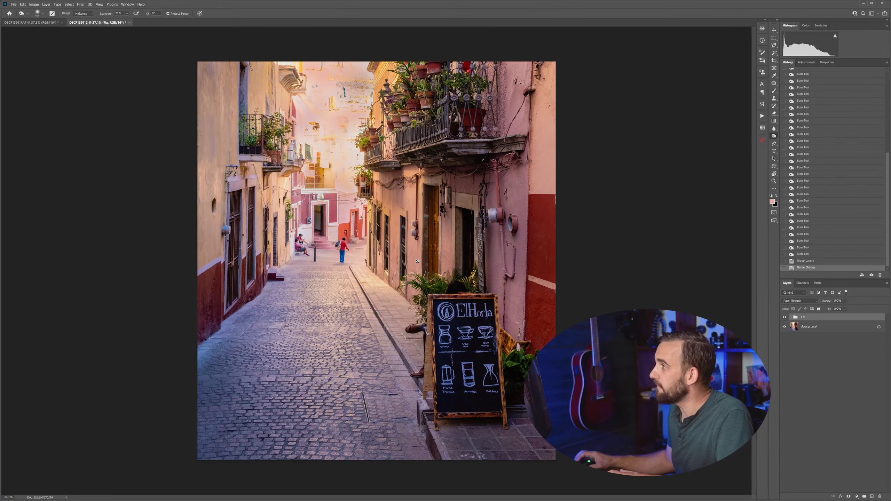
Compare the photo with the Fix group hidden and shown, and reduce the group's opacity.
scroll(418, 261, "up", 1)
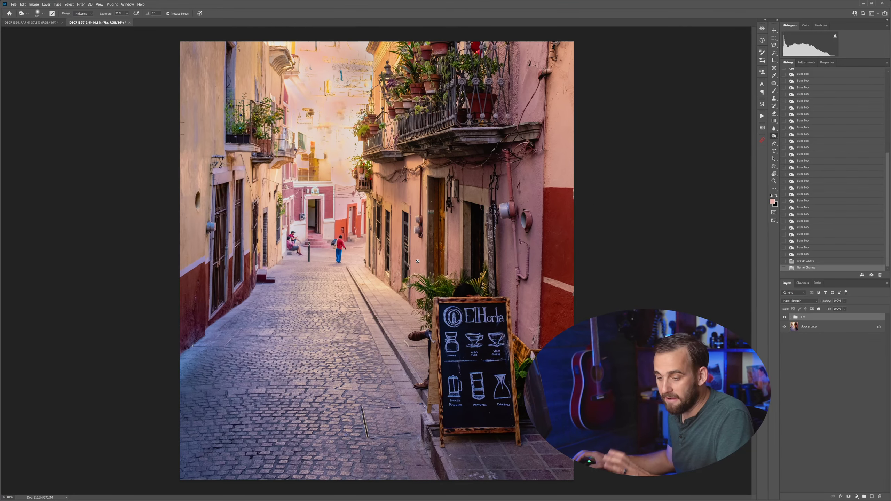
left_click(785, 318)
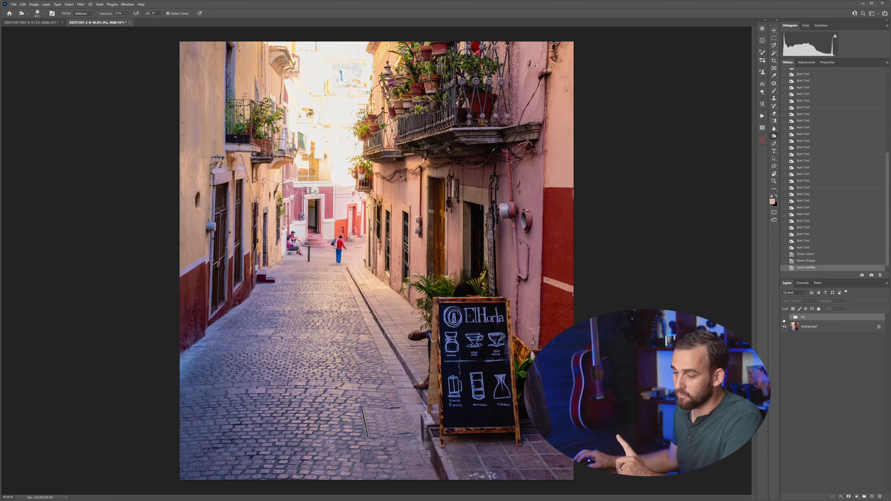
left_click(784, 319)
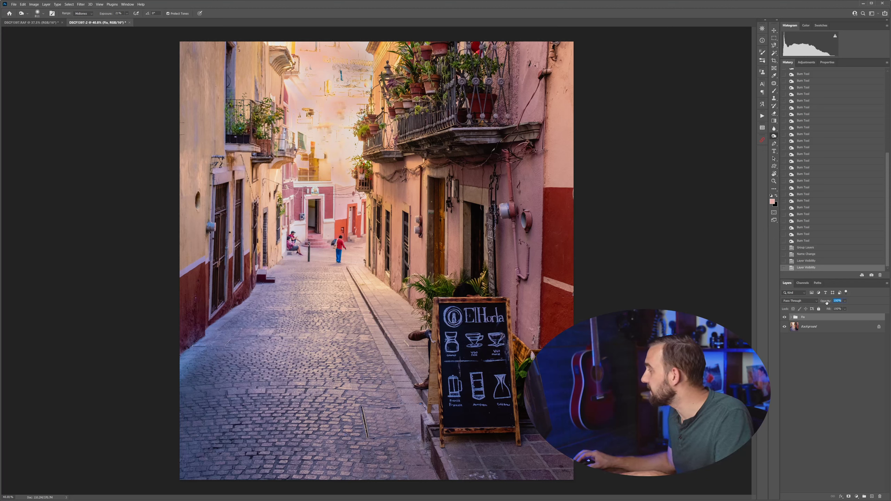
left_click_drag(816, 300, 815, 301)
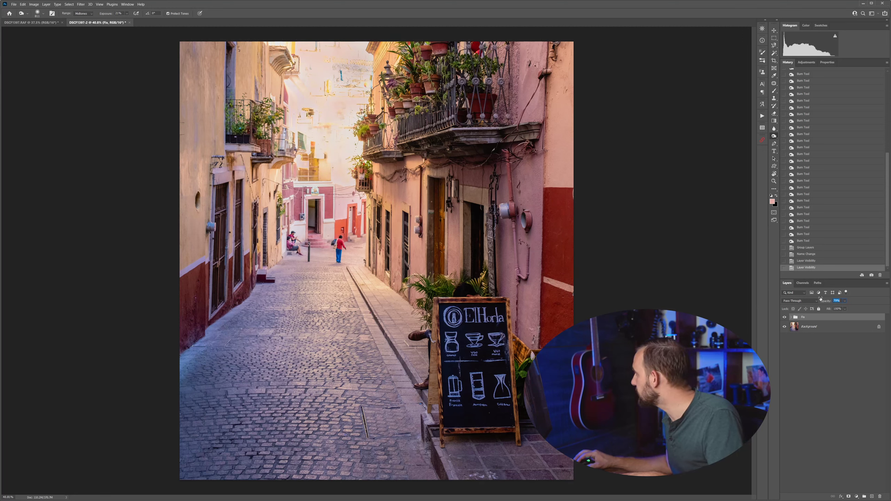
left_click_drag(821, 299, 819, 299)
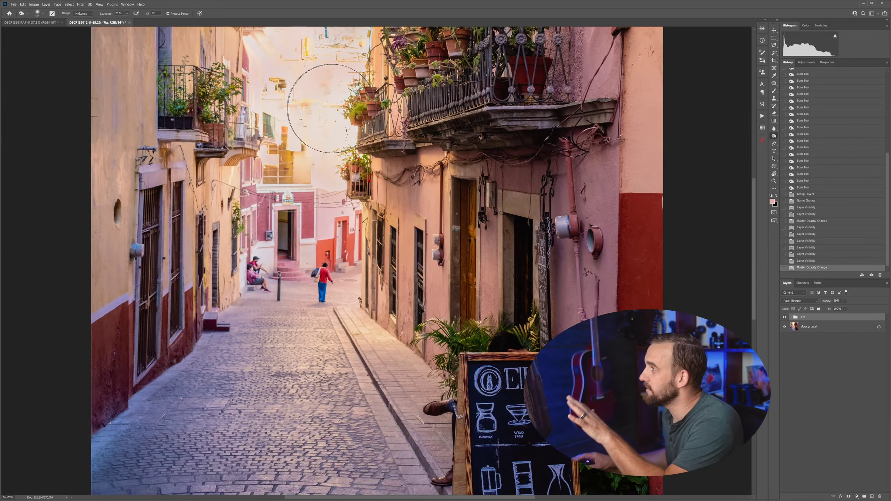
Examine the rebuilt highlight texture at the alley's end up close and within the whole photo.
scroll(329, 108, "down", 3)
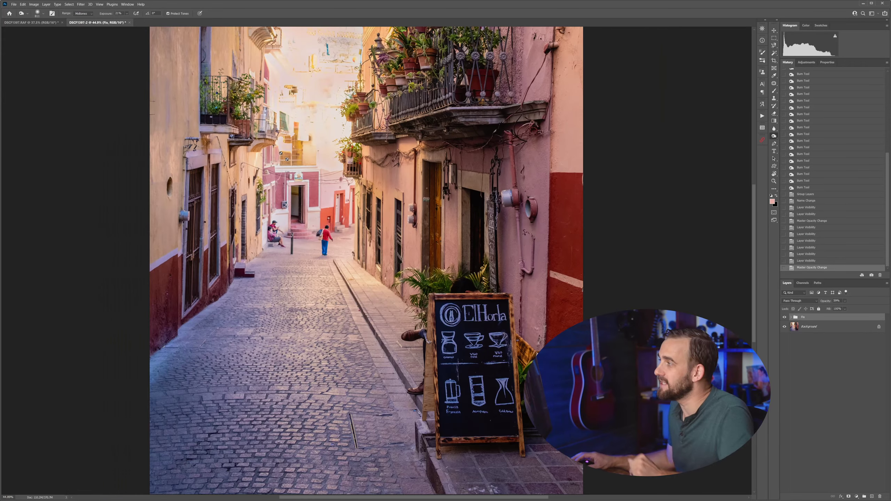
scroll(333, 195, "down", 2)
scroll(417, 203, "up", 8)
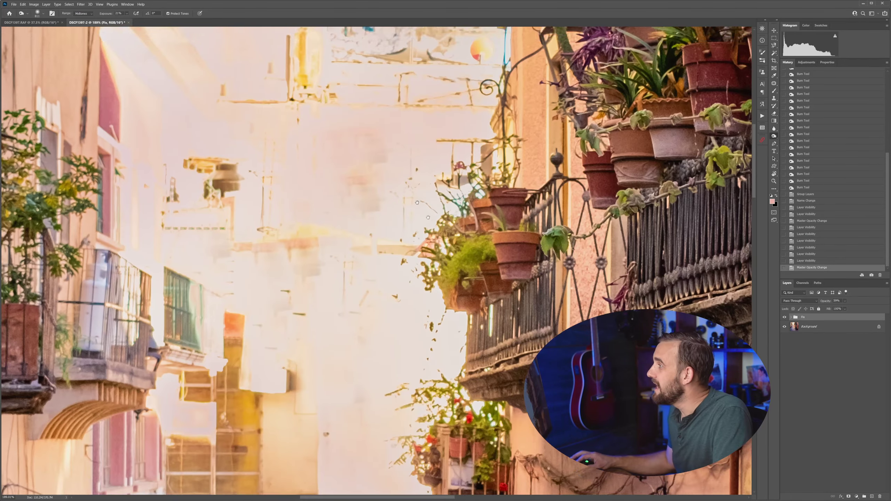
left_click_drag(417, 203, 490, 289)
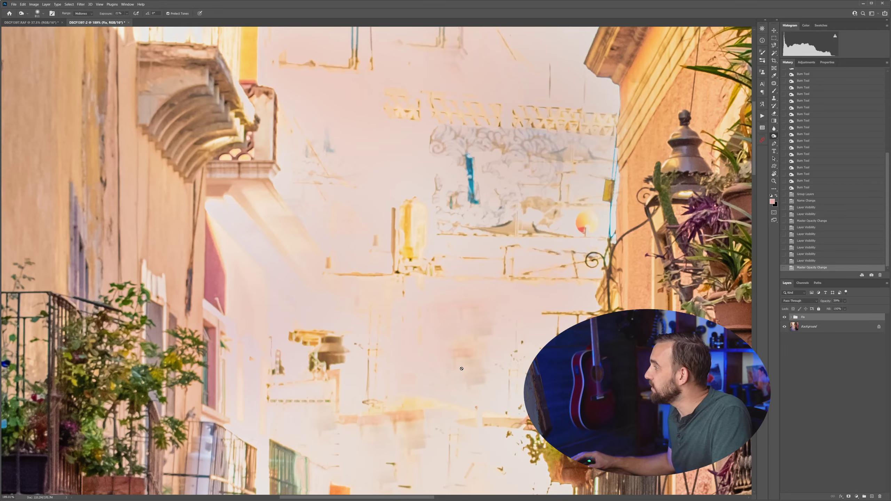
scroll(462, 368, "down", 6)
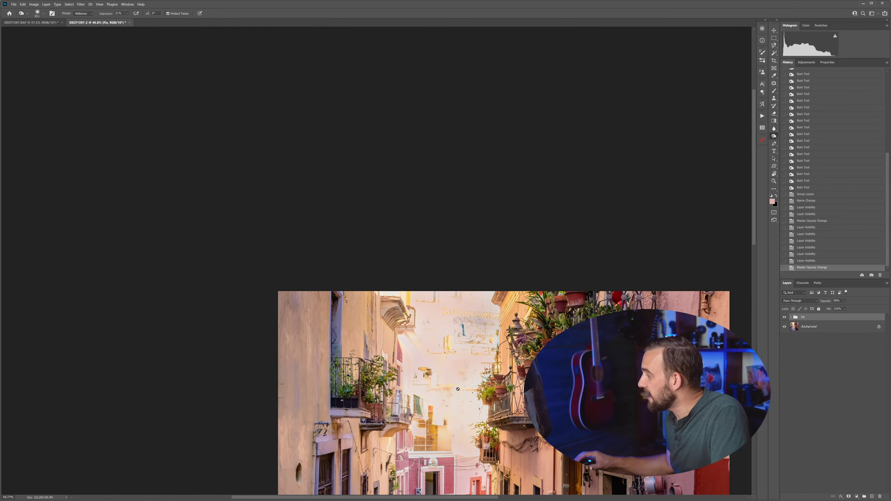
scroll(459, 396, "down", 2)
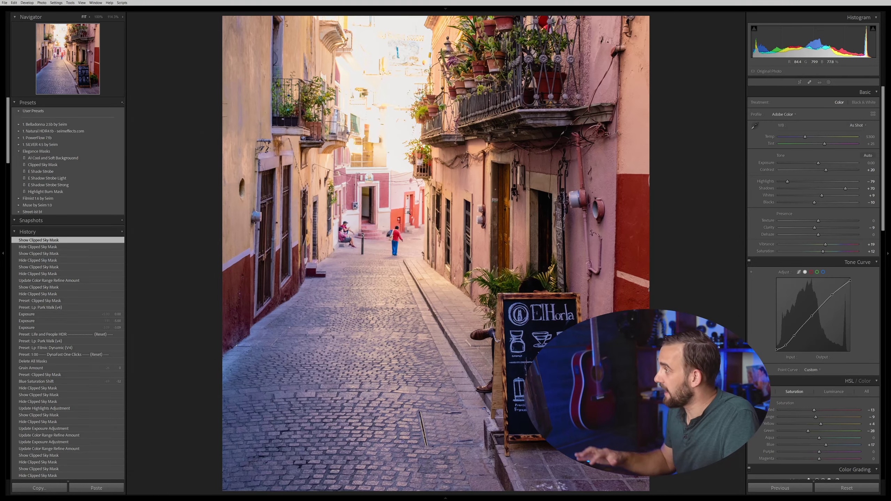
Reset the alley photo's develop settings in Lightroom to compare with the original, and undo the reset.
key("ctrl+shift+r")
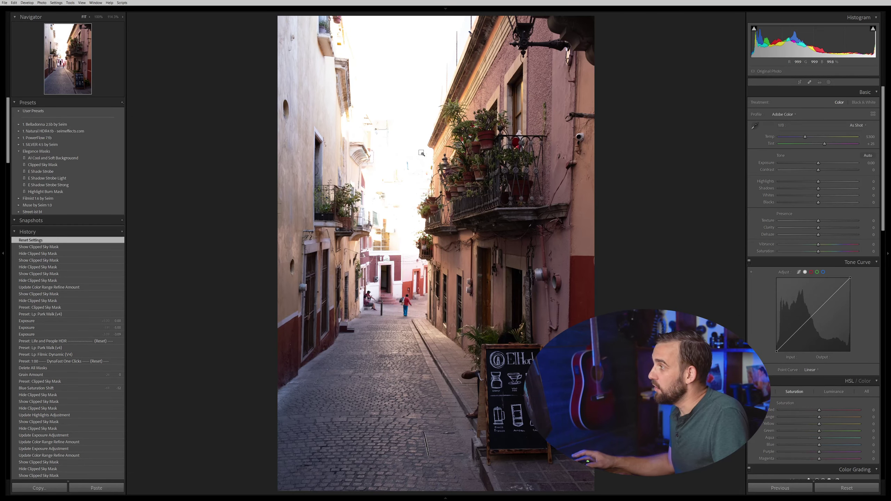
key("ctrl+z")
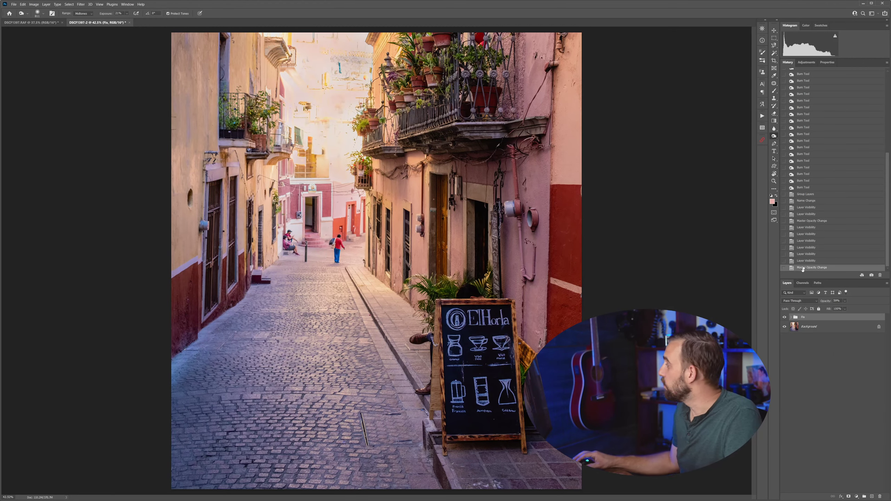
Expand the Fix group in Photoshop and select its PP layer.
left_click(791, 318)
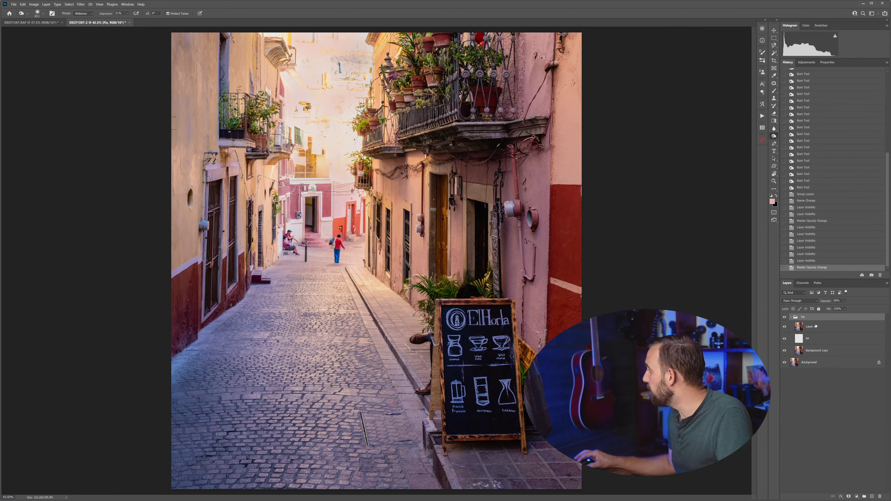
left_click(809, 342)
scroll(348, 286, "down", 2)
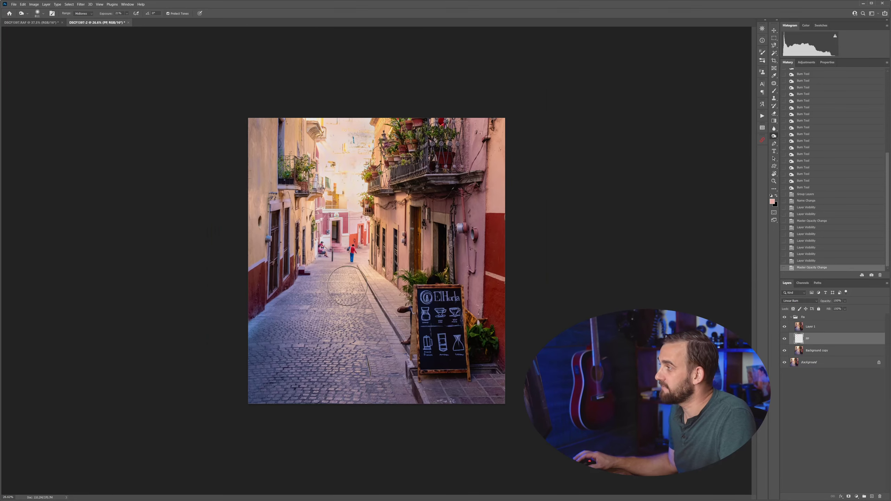
scroll(347, 285, "up", 2)
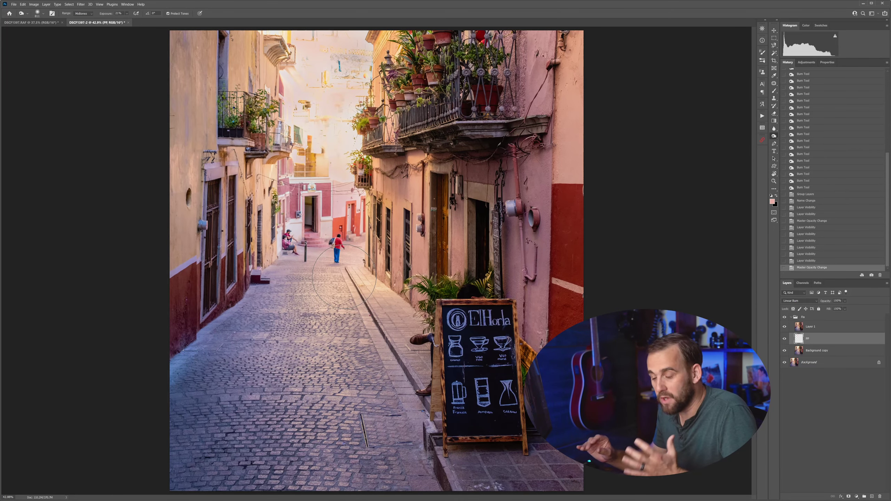
Switch to Lightroom, view the pool portrait and the red-building street photo from the Harsh Light collection, and undo the street photo's reset.
key("alt+Tab")
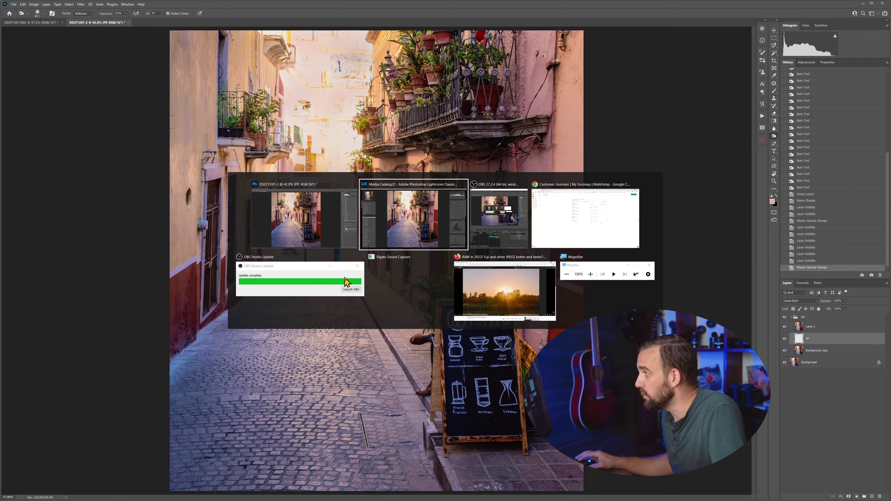
double_click(474, 89)
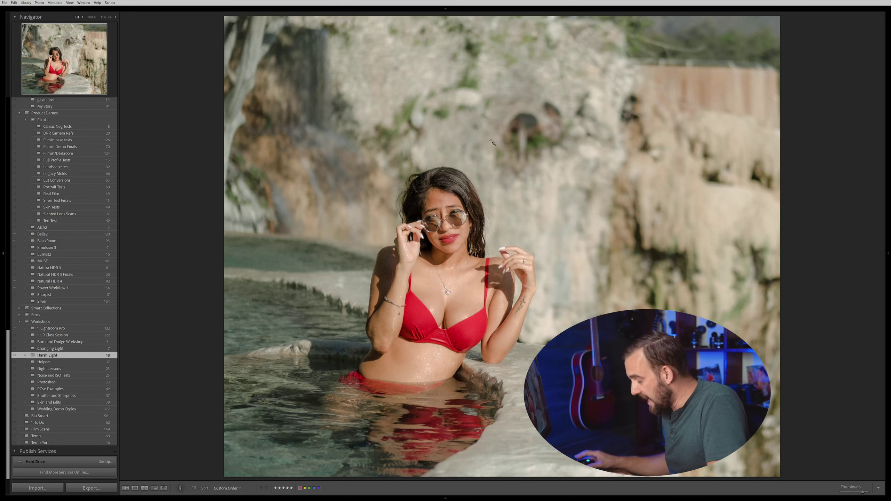
key("g")
double_click(375, 120)
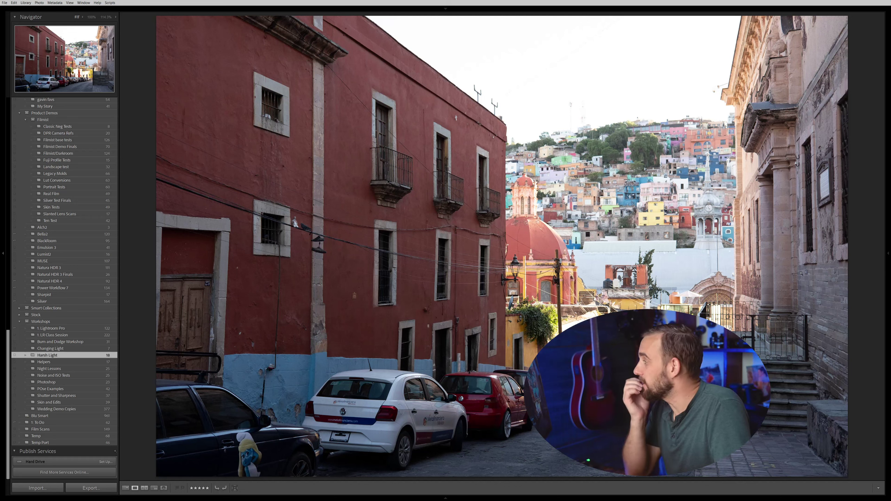
key("ctrl+z")
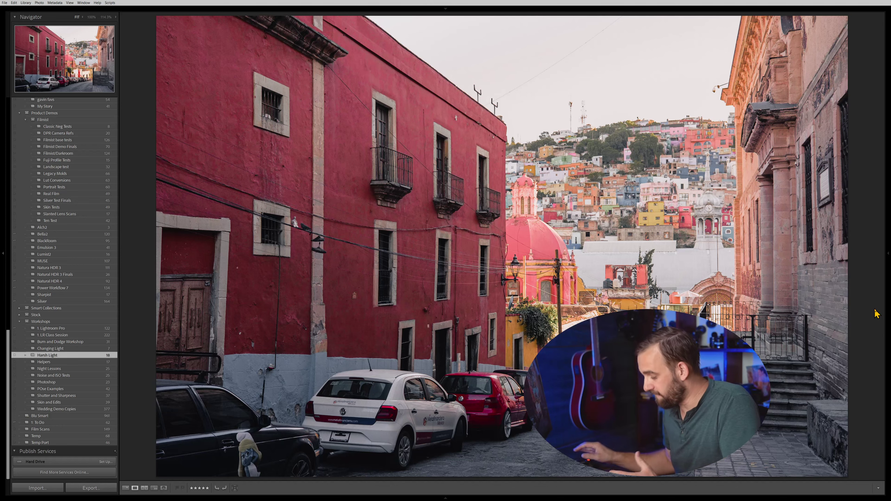
Open the alley photo from the Lightroom grid for a final look and switch back to Photoshop.
key("g")
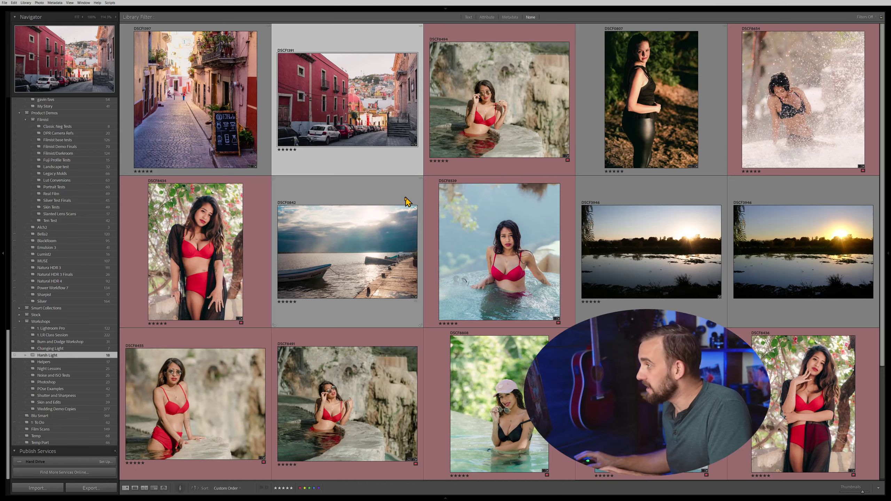
double_click(230, 127)
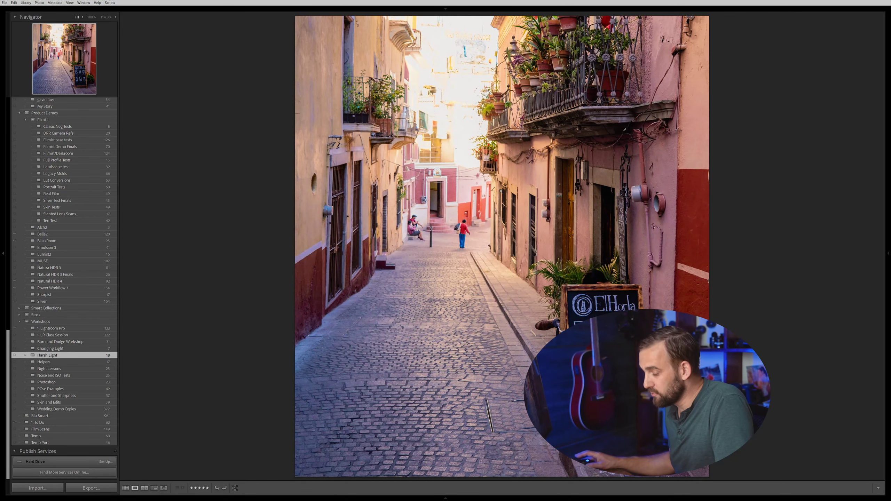
key("alt+Tab")
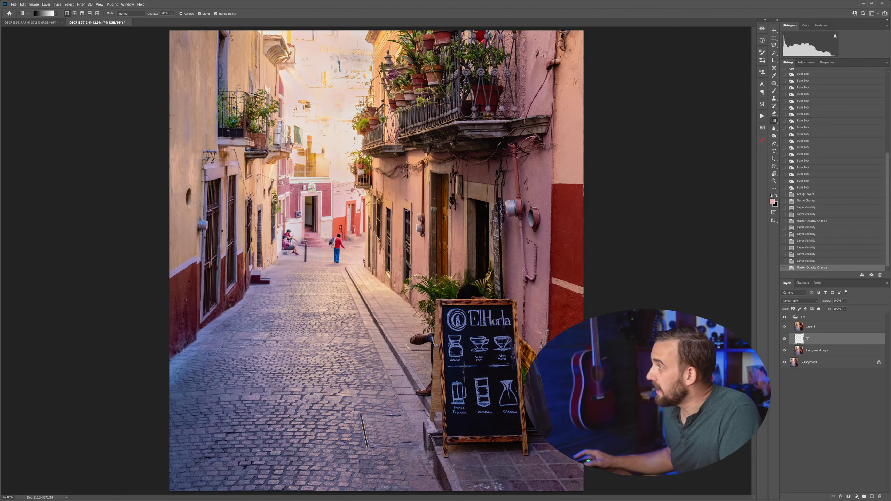